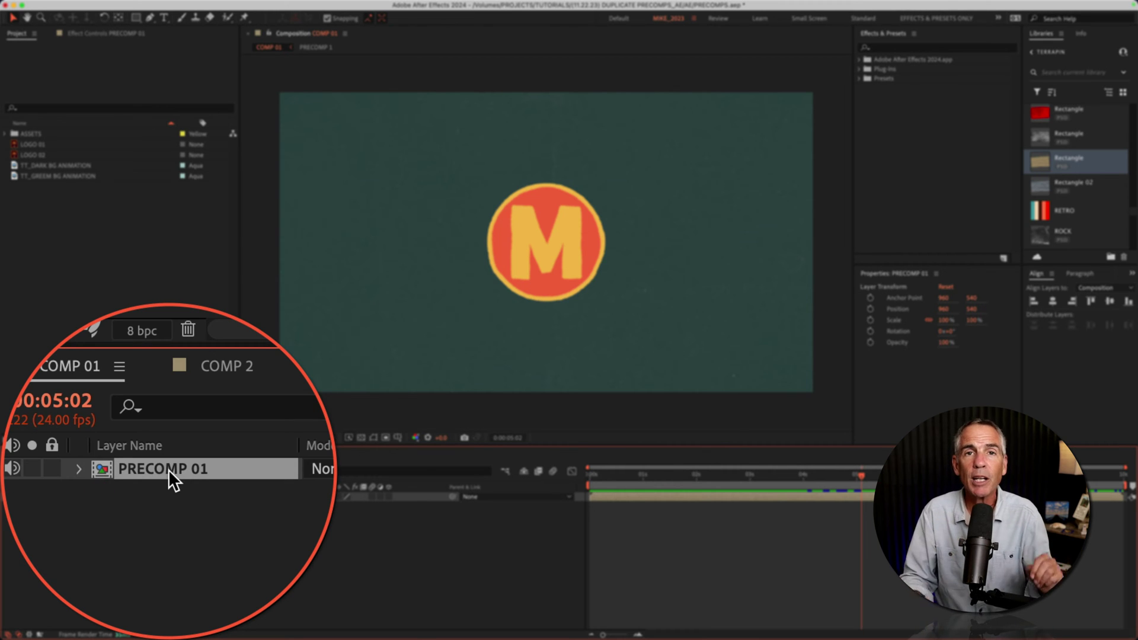
# Select the PRECOMP 01 layer in COMP 01 and open it to view its contents.
pyautogui.click(168, 472)
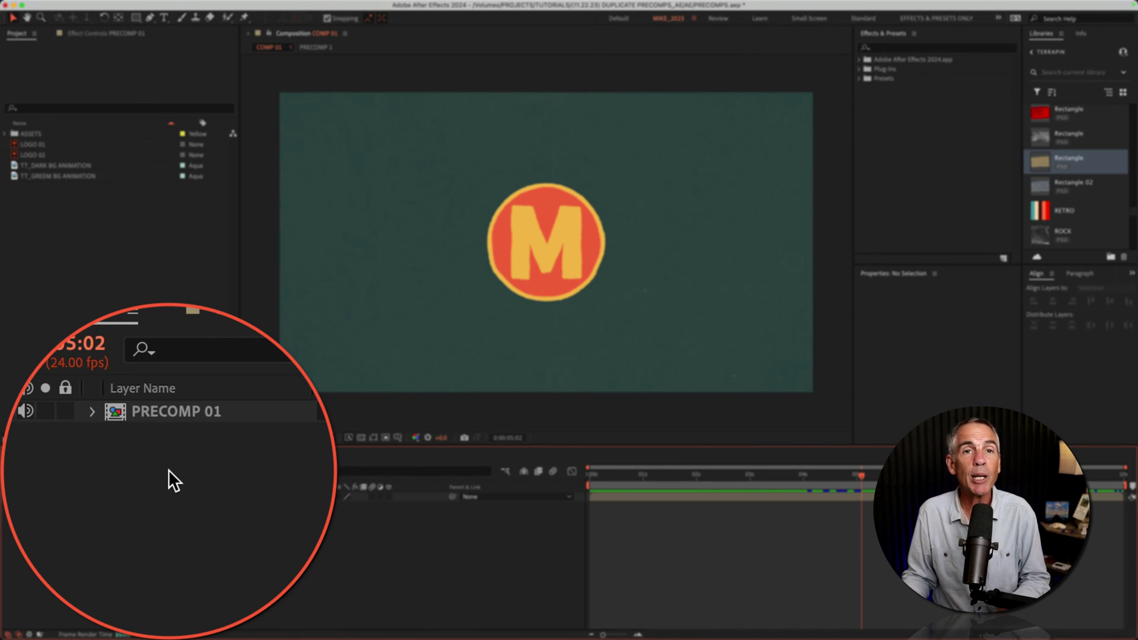
pyautogui.click(131, 471)
pyautogui.doubleClick(131, 469)
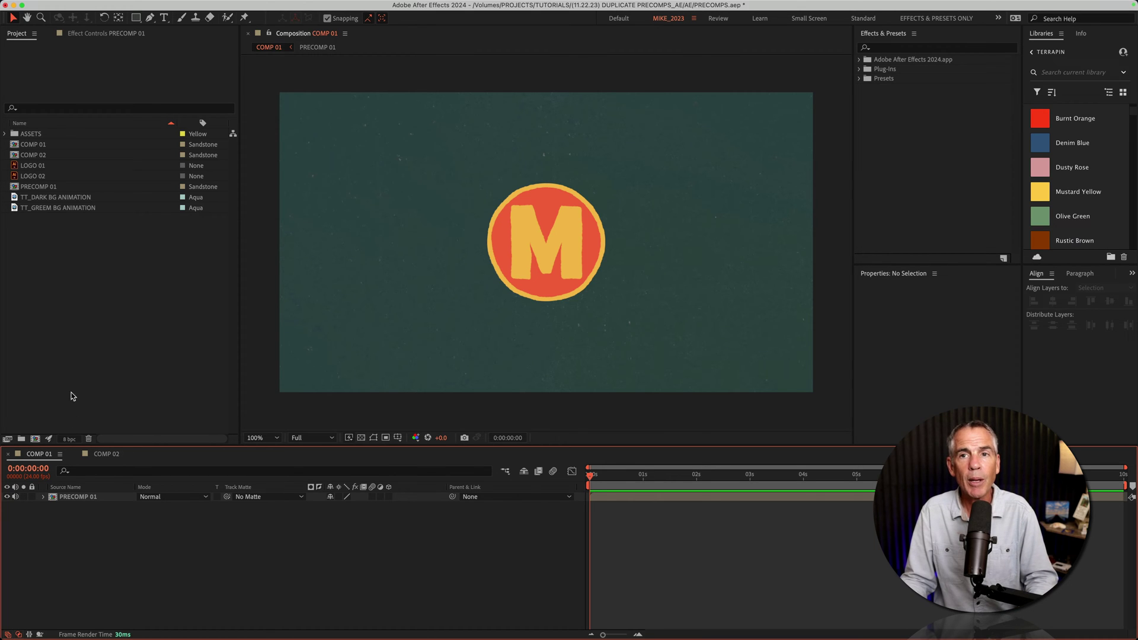
# Switch between COMP 01 and COMP 02, selecting and deselecting the PRECOMP 01 layer.
pyautogui.click(40, 186)
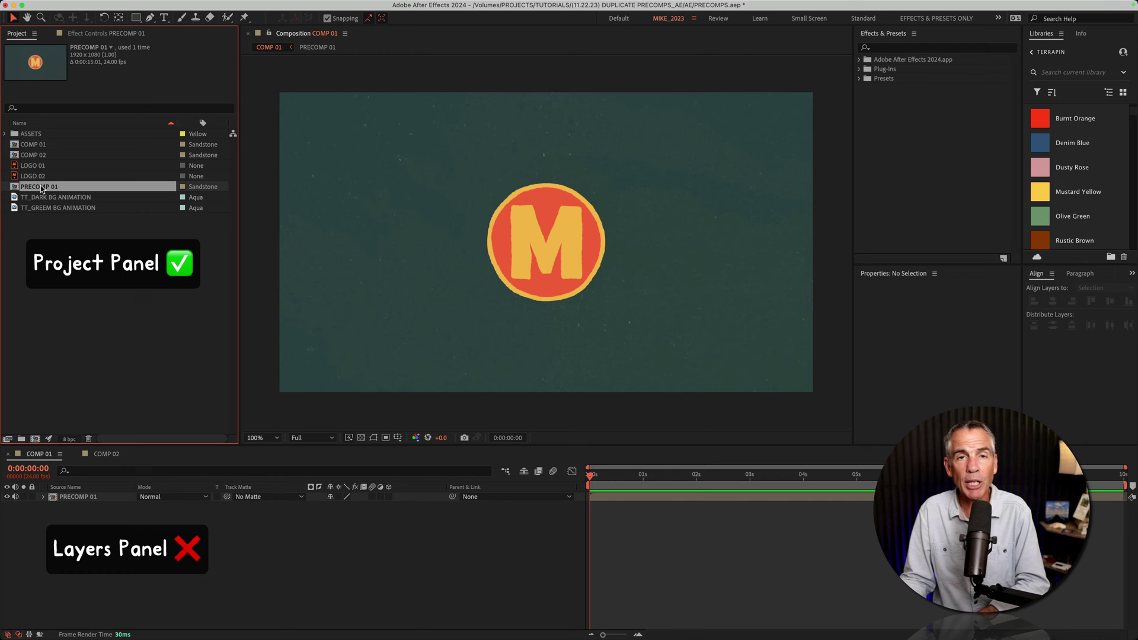
pyautogui.click(73, 500)
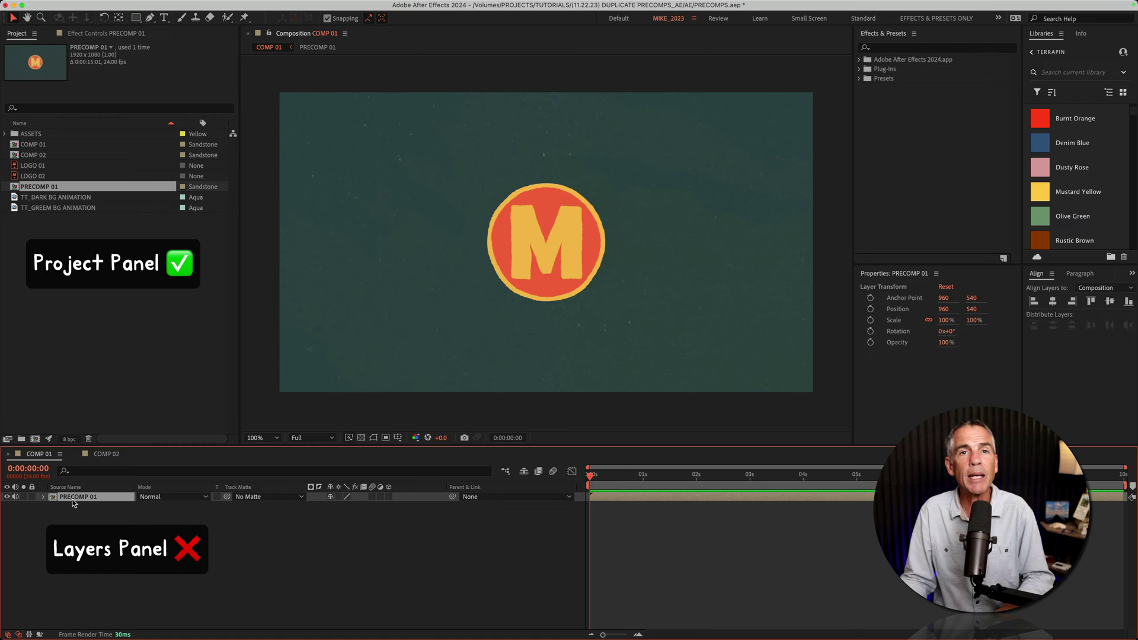
pyautogui.click(83, 511)
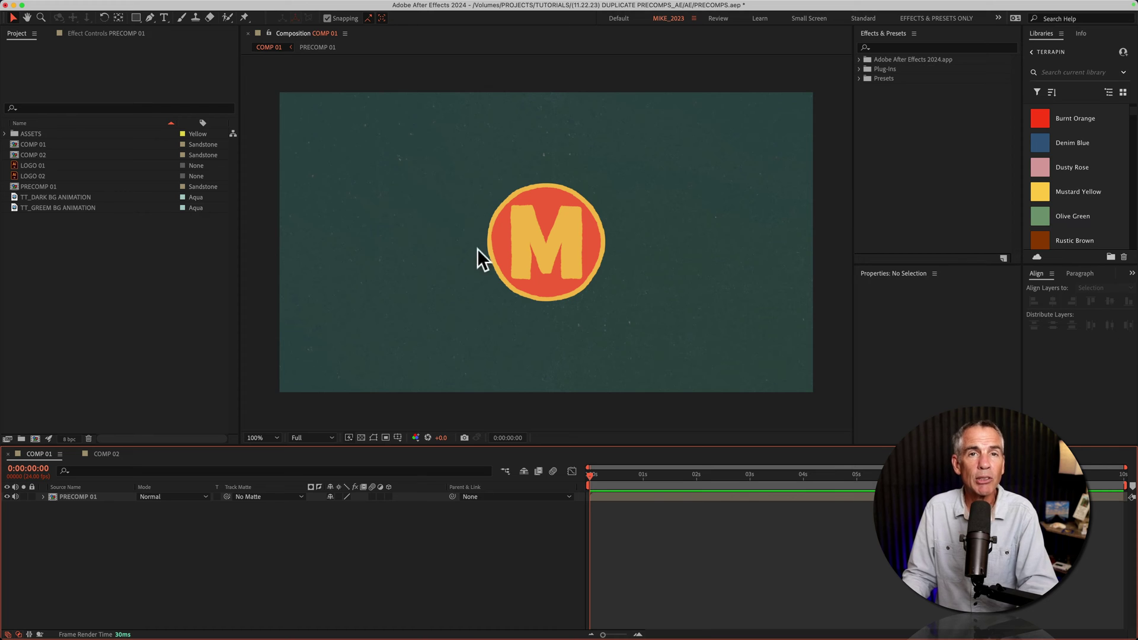
pyautogui.click(97, 454)
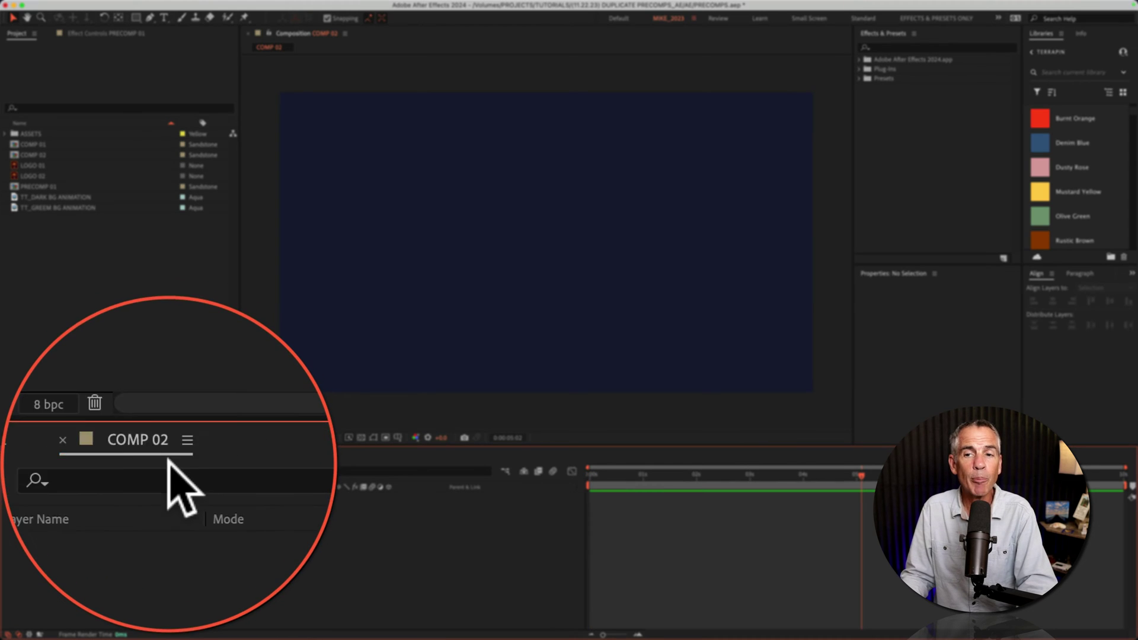
pyautogui.click(76, 455)
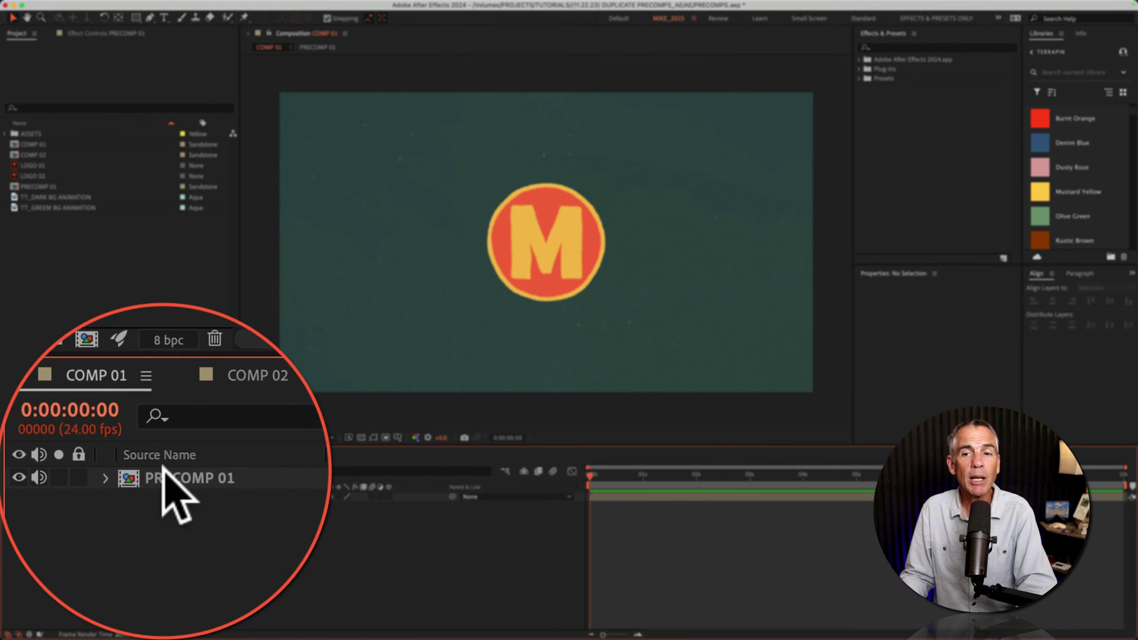
pyautogui.click(107, 450)
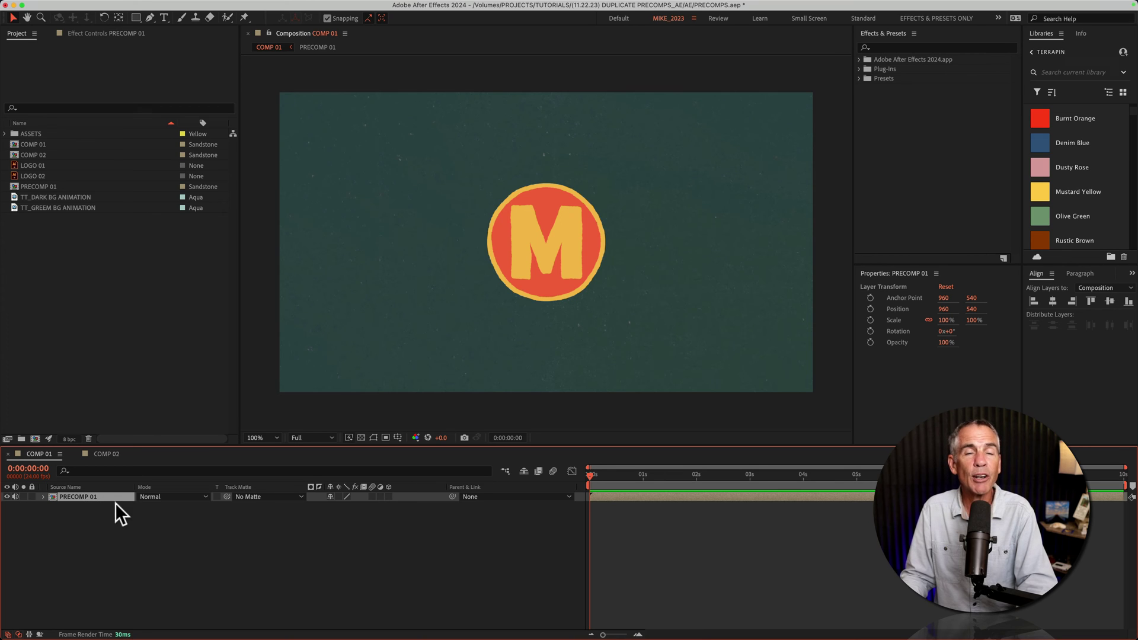
pyautogui.click(137, 548)
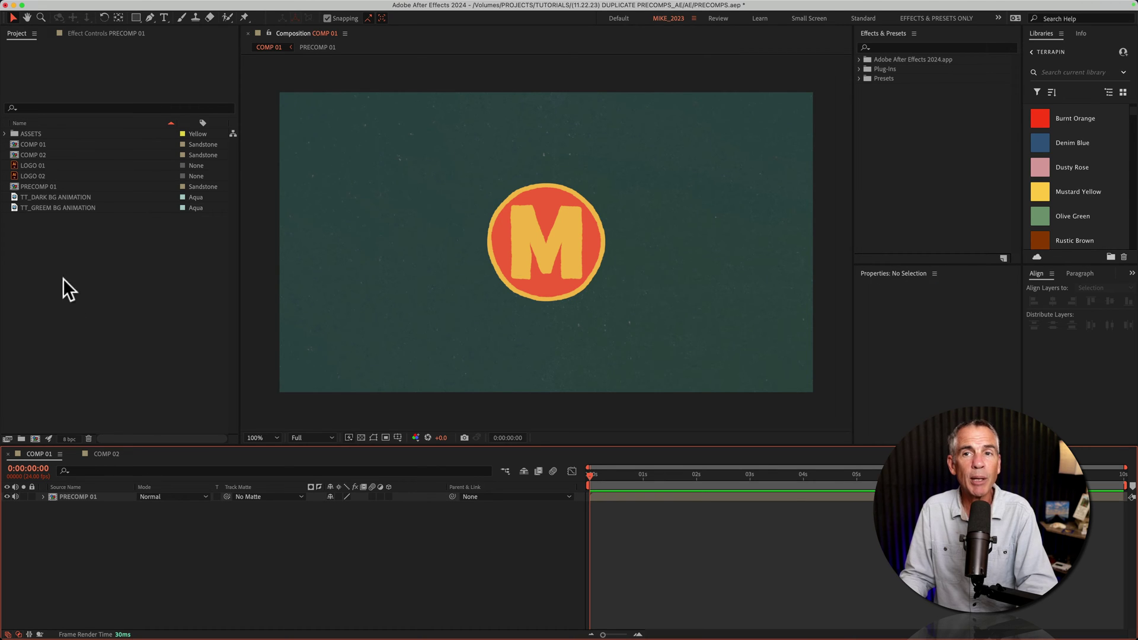
# Duplicate PRECOMP 01 in the Project panel with Cmd+D, then undo the duplicate.
pyautogui.click(41, 186)
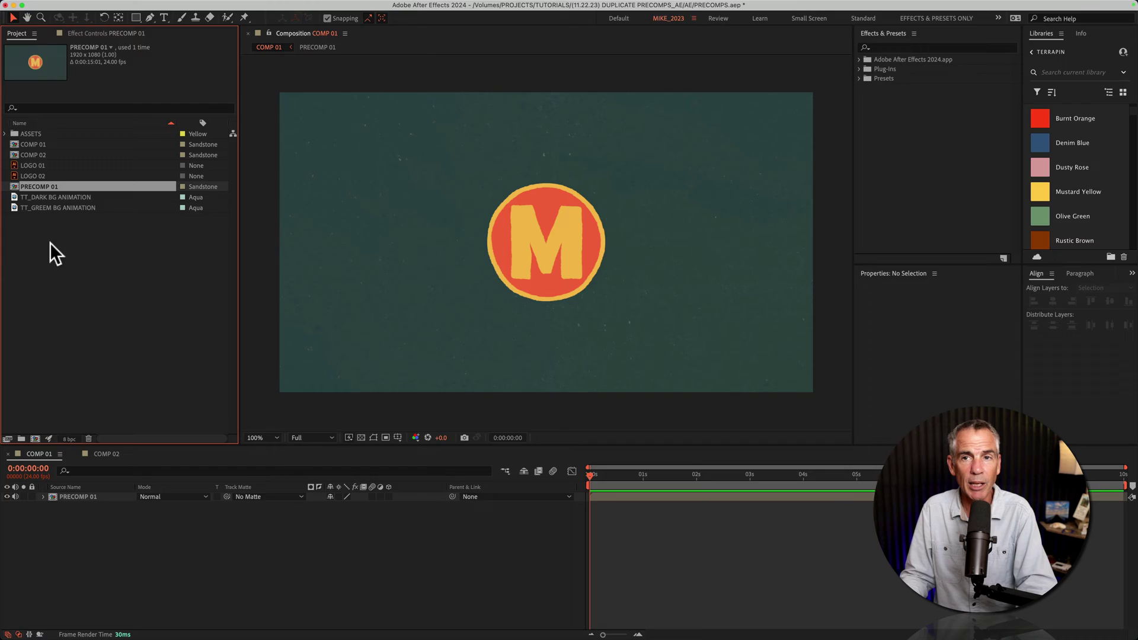
pyautogui.click(50, 243)
pyautogui.click(41, 186)
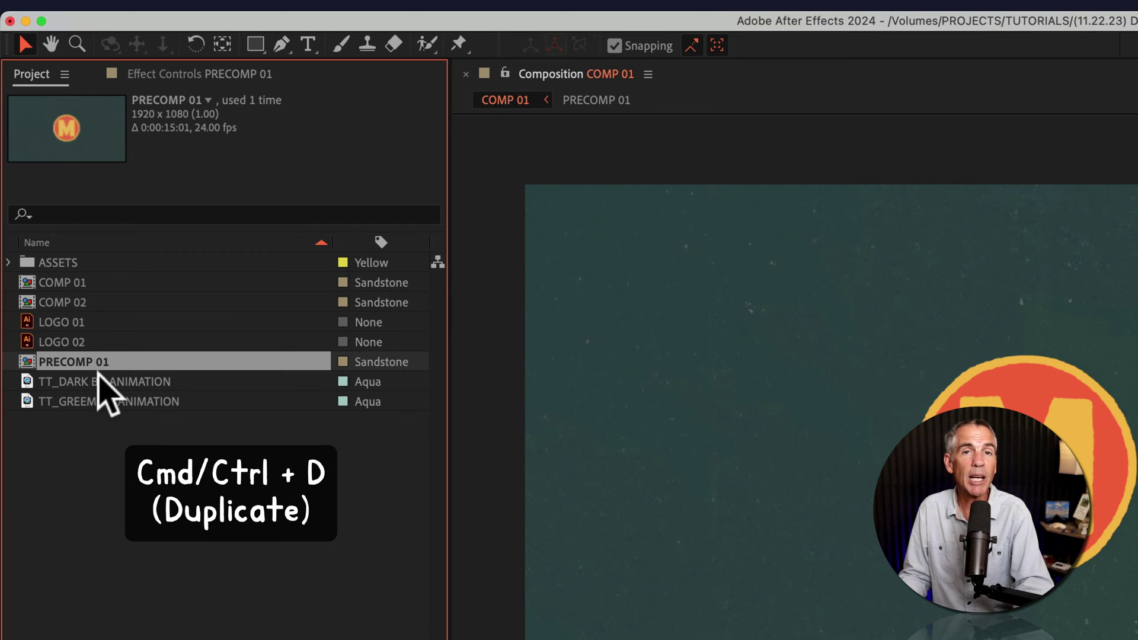
pyautogui.press('super+d')
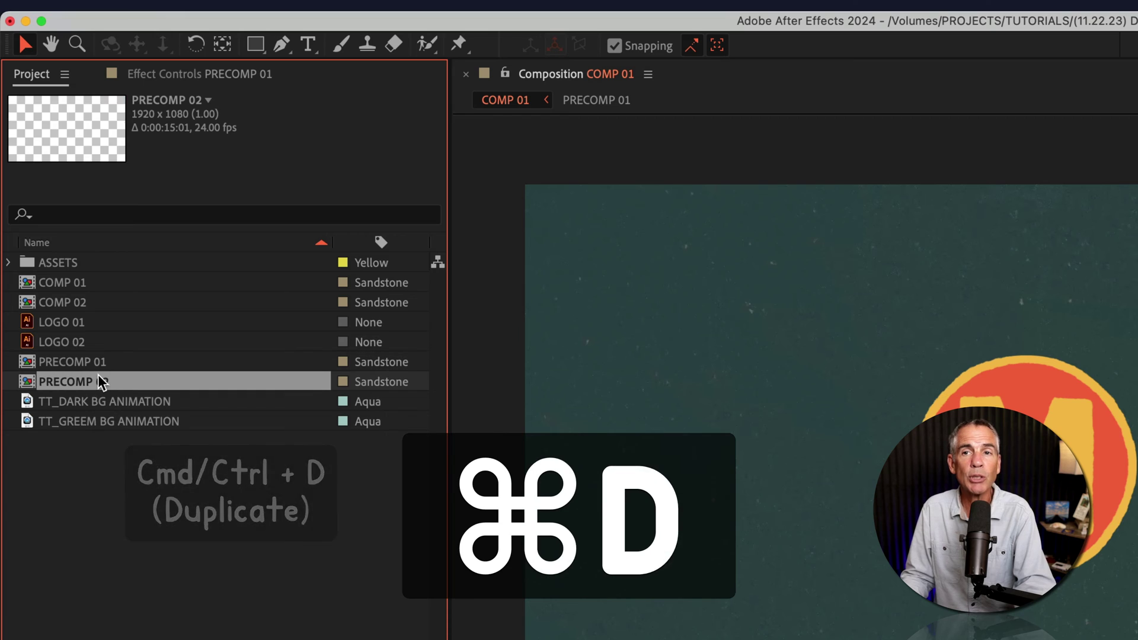
pyautogui.press('super+z')
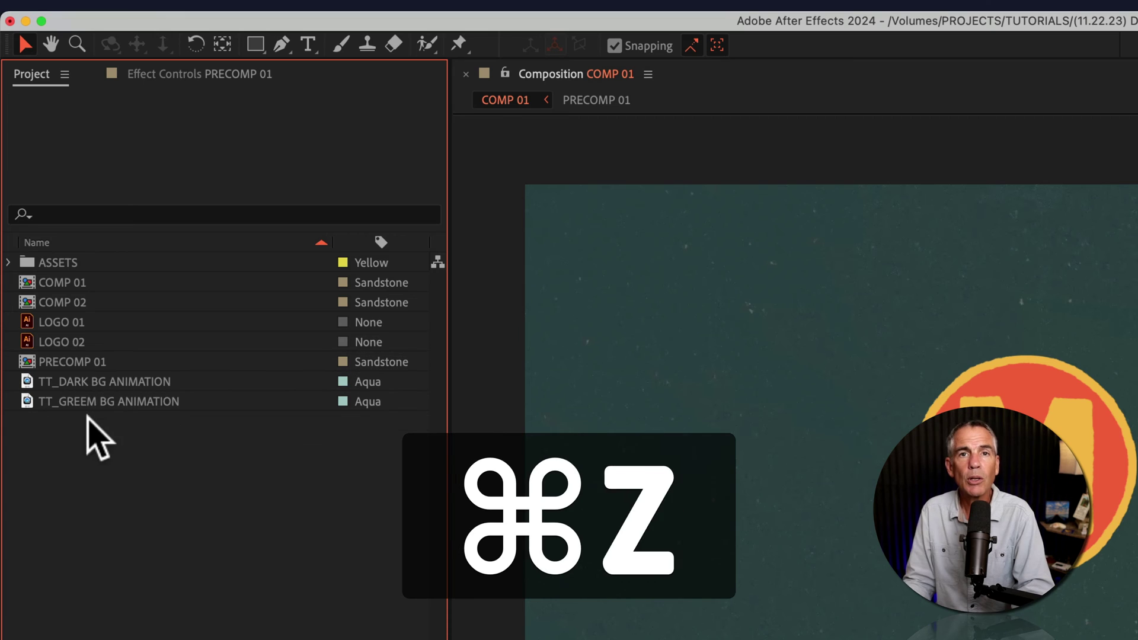
# Copy and paste PRECOMP 01 in the Project panel to create PRECOMP 02.
pyautogui.click(72, 364)
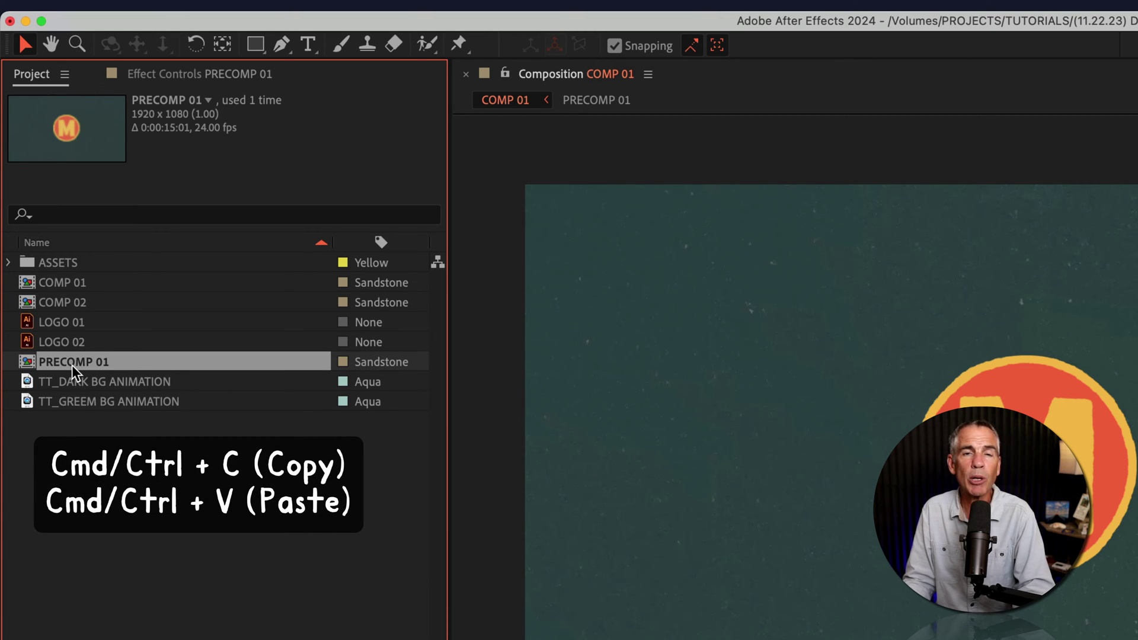
pyautogui.press('super+c')
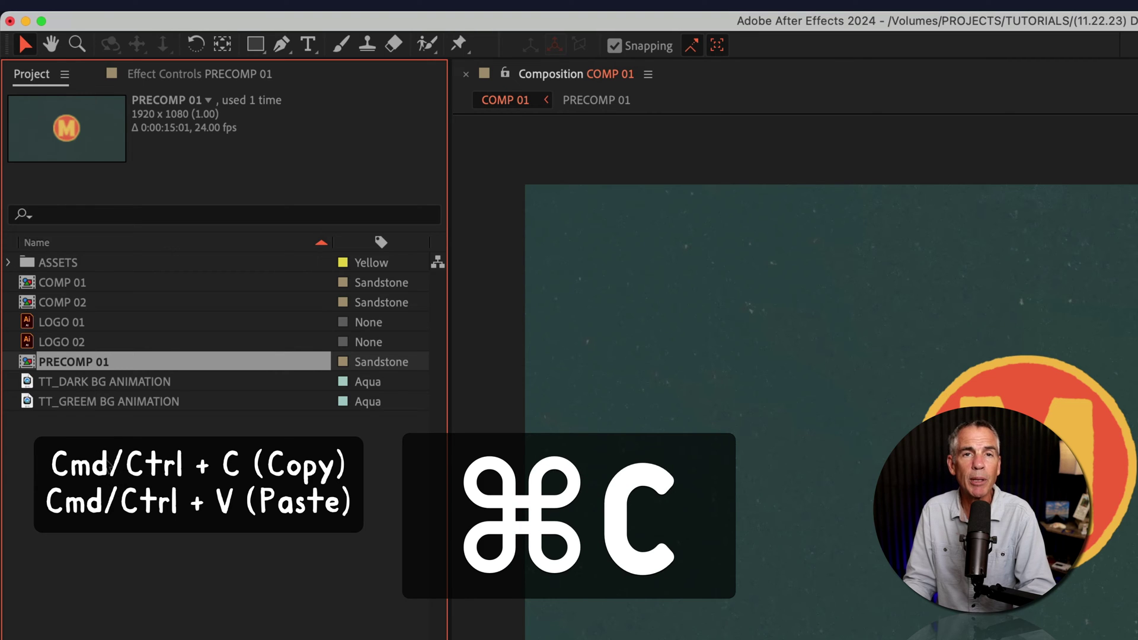
pyautogui.press('super+v')
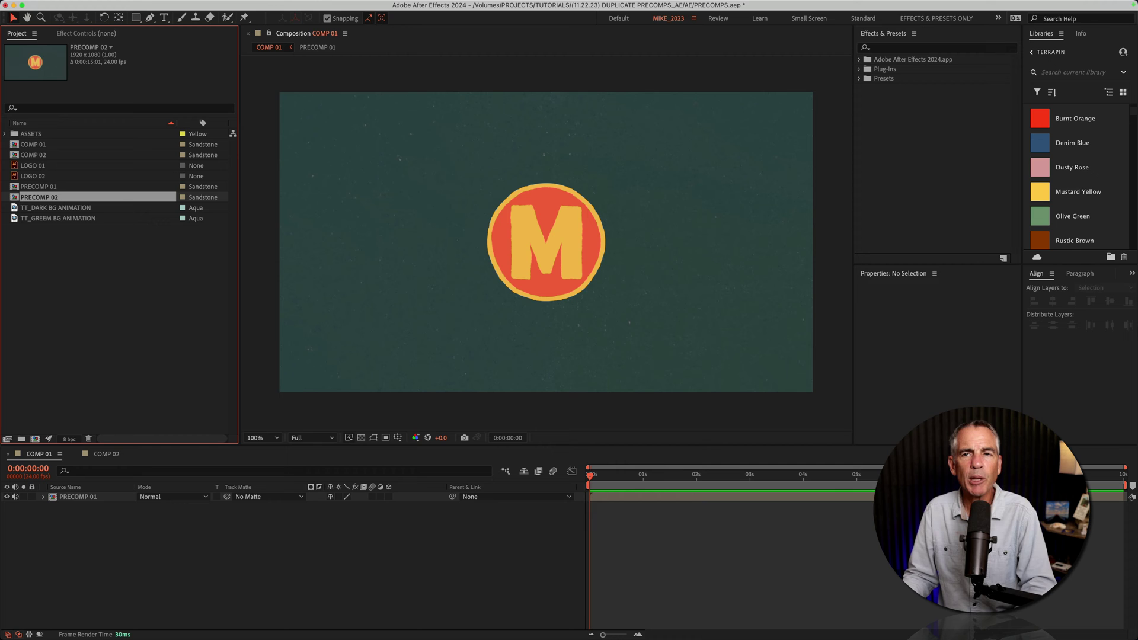
# Add PRECOMP 02 below PRECOMP 01 in COMP 01, open it, and toggle BG GREEN's visibility.
pyautogui.moveTo(47, 202); pyautogui.dragTo(74, 505)
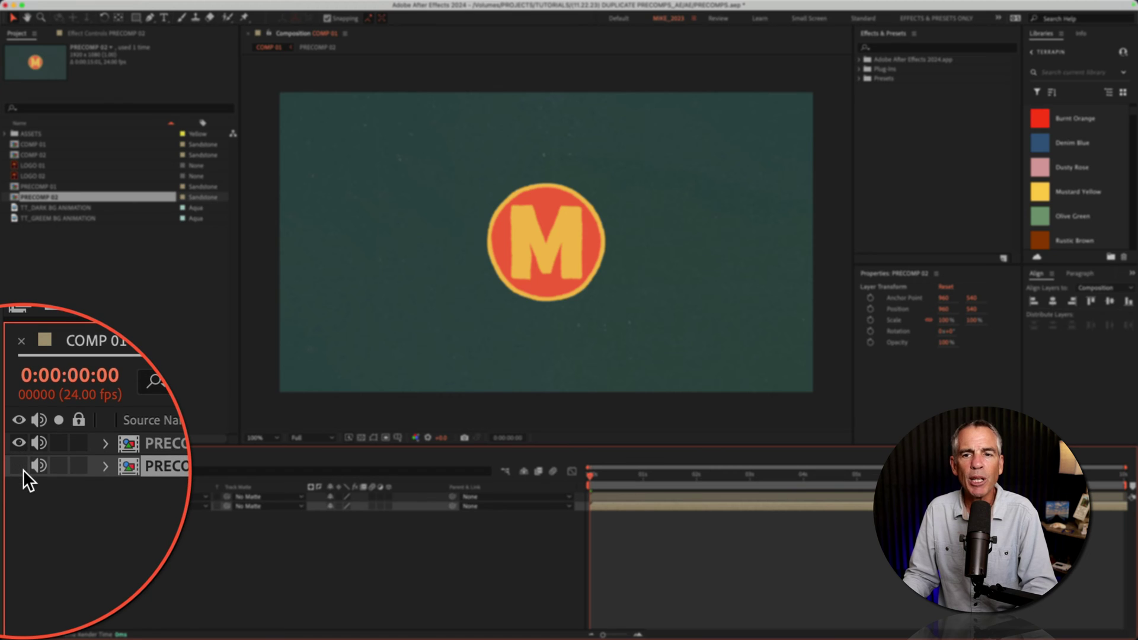
pyautogui.doubleClick(130, 470)
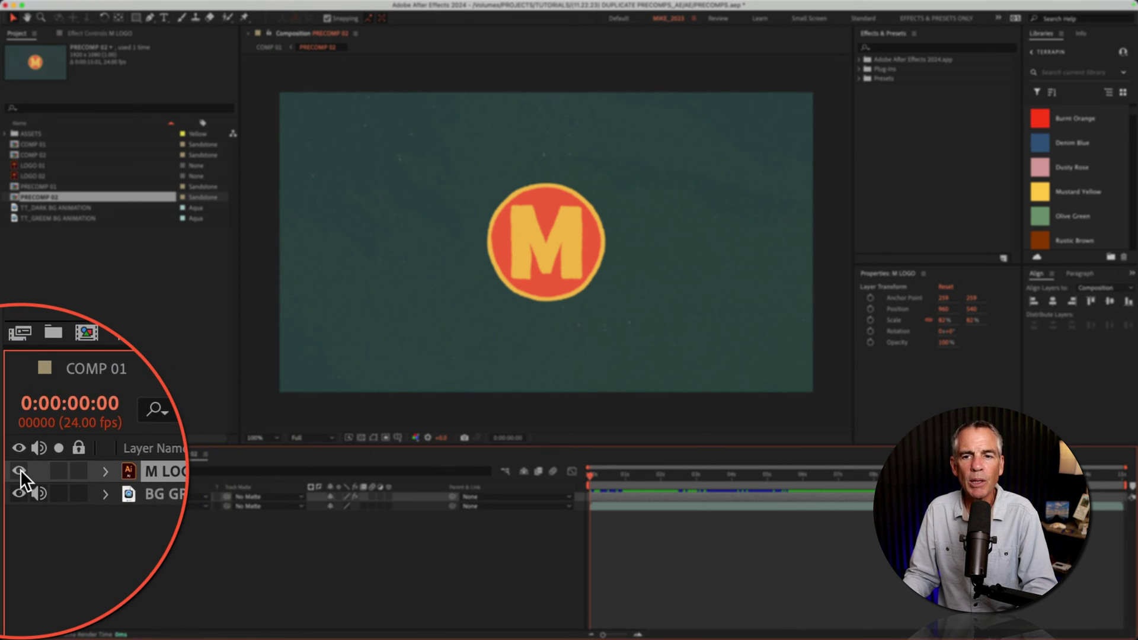
pyautogui.click(20, 472)
pyautogui.click(8, 506)
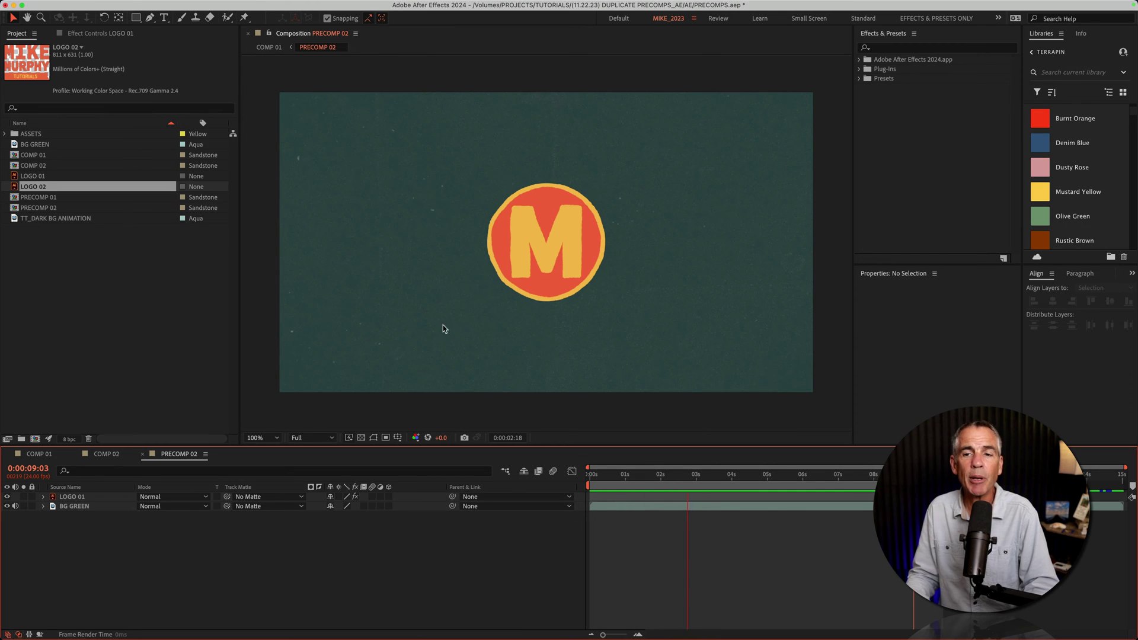
# In PRECOMP 02, swap LOGO 01 for LOGO 02 and BG GREEN for TT_DARK BG ANIMATION.
pyautogui.click(72, 497)
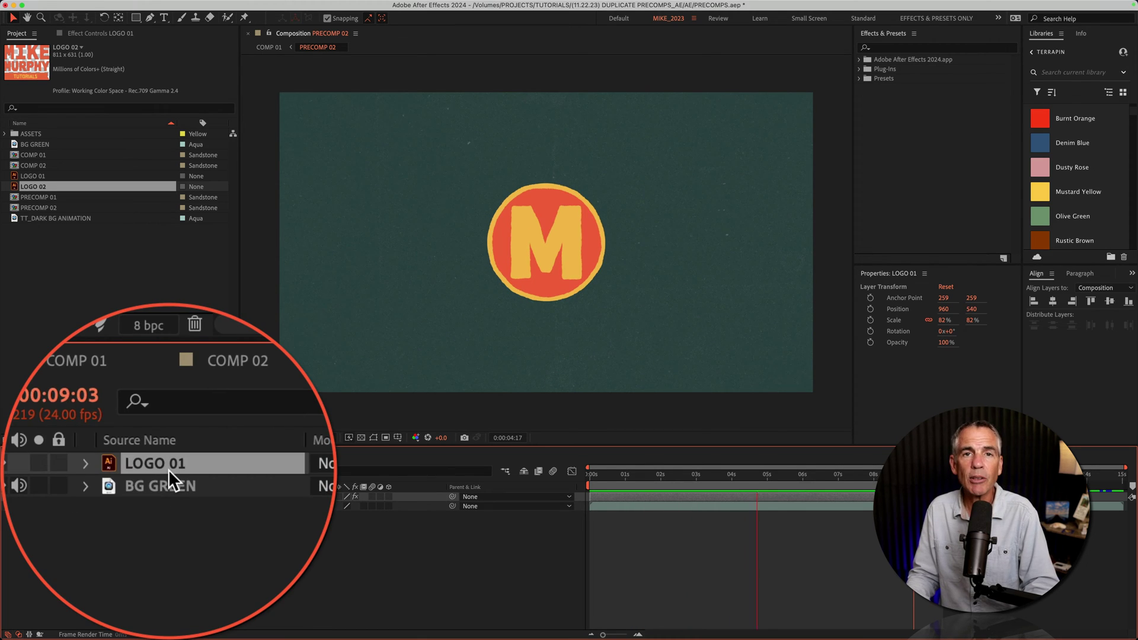
pyautogui.click(82, 183)
pyautogui.moveTo(82, 182); pyautogui.dragTo(168, 468)
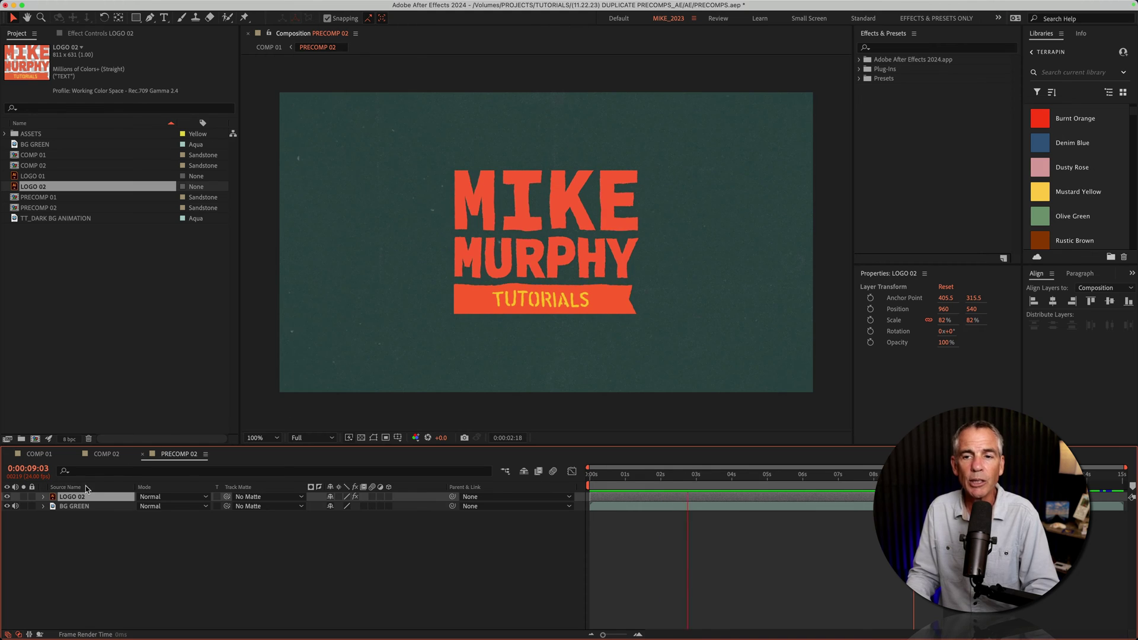
pyautogui.click(85, 507)
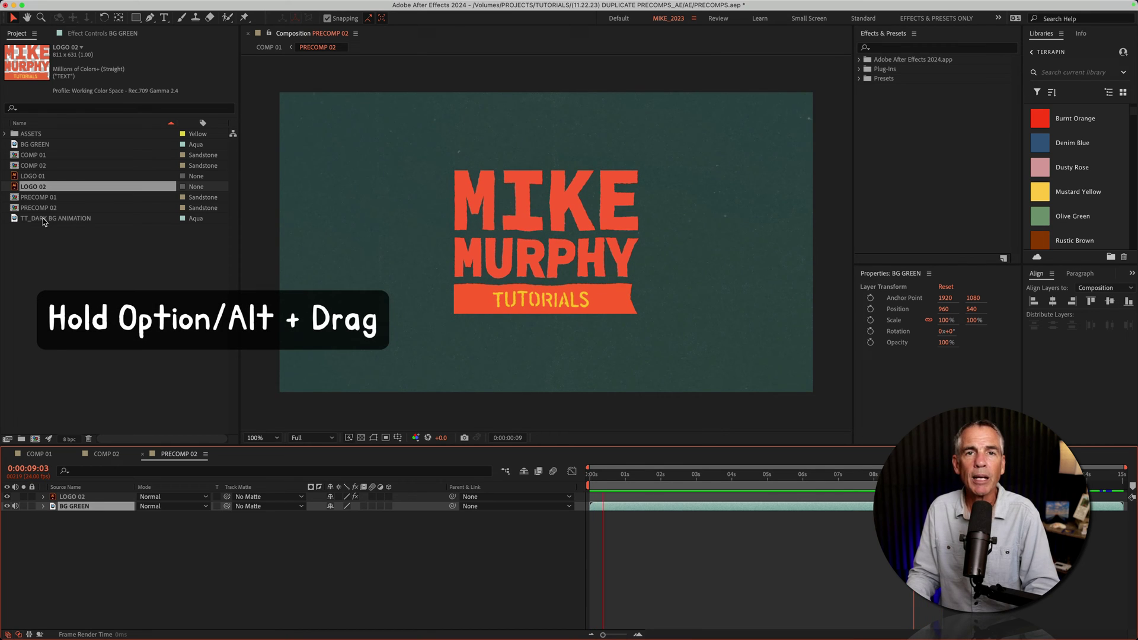
pyautogui.moveTo(43, 219); pyautogui.dragTo(75, 506)
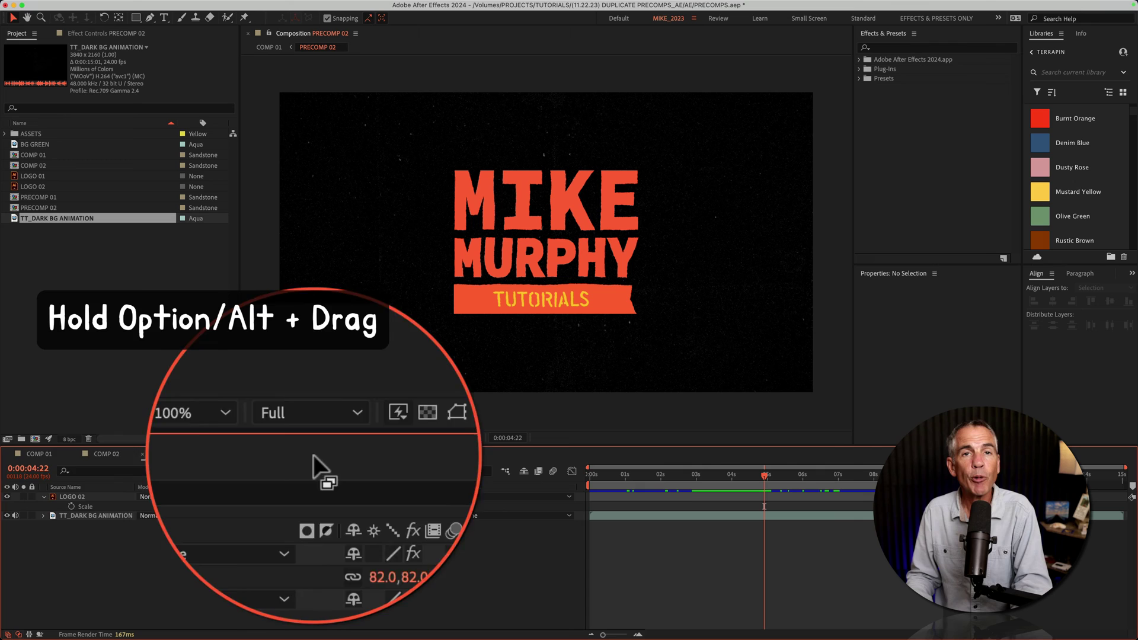
# Return to COMP 01 and toggle PRECOMP 01 off and on to reveal PRECOMP 02 beneath.
pyautogui.click(115, 457)
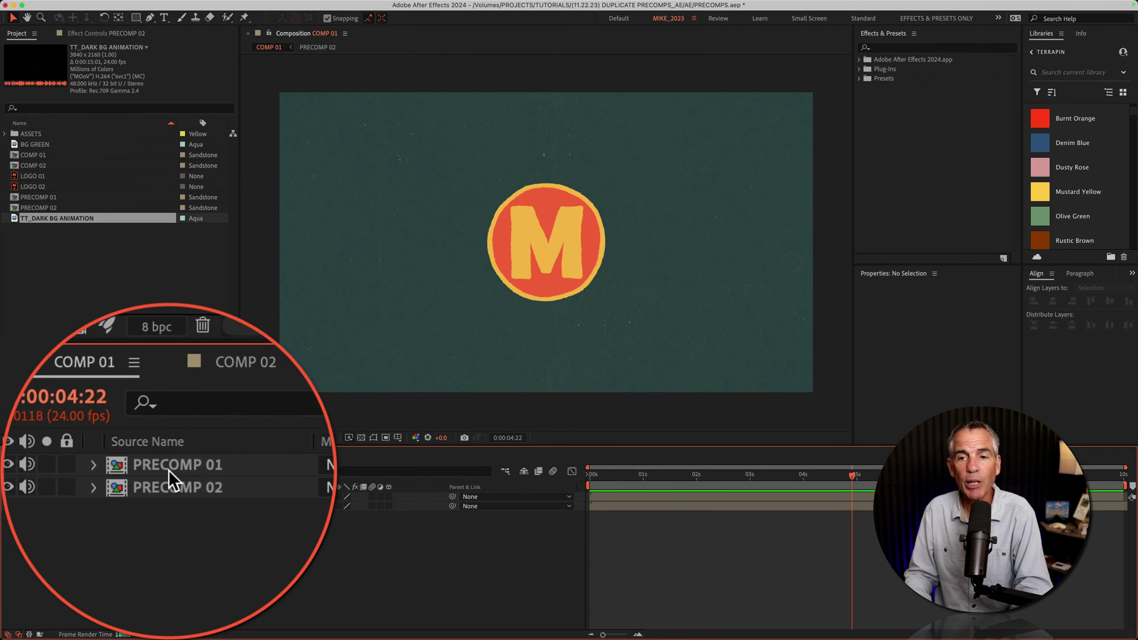
pyautogui.click(16, 469)
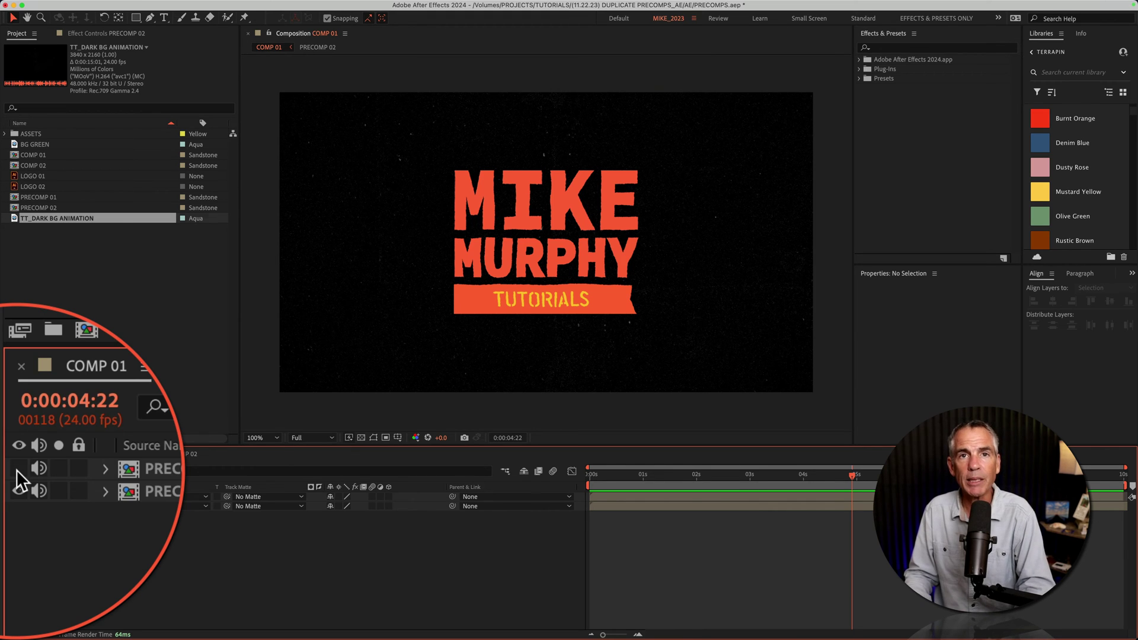
pyautogui.click(16, 470)
# Cut the PRECOMP 02 layer from COMP 01, paste it into COMP 02, and return to COMP 01.
pyautogui.click(77, 507)
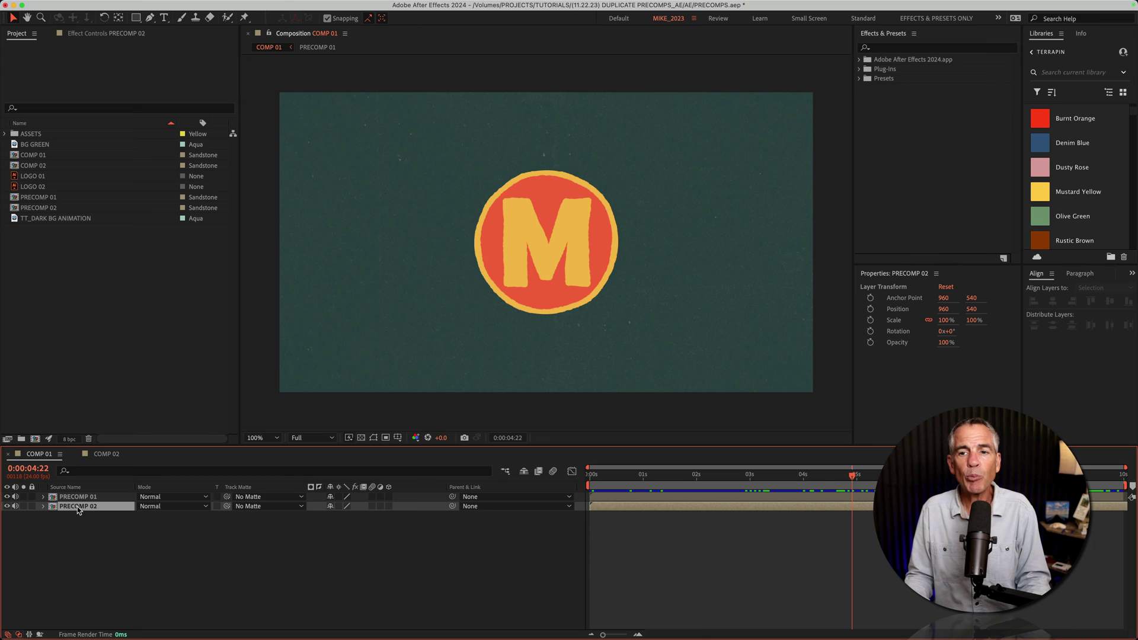
pyautogui.click(105, 454)
pyautogui.click(39, 454)
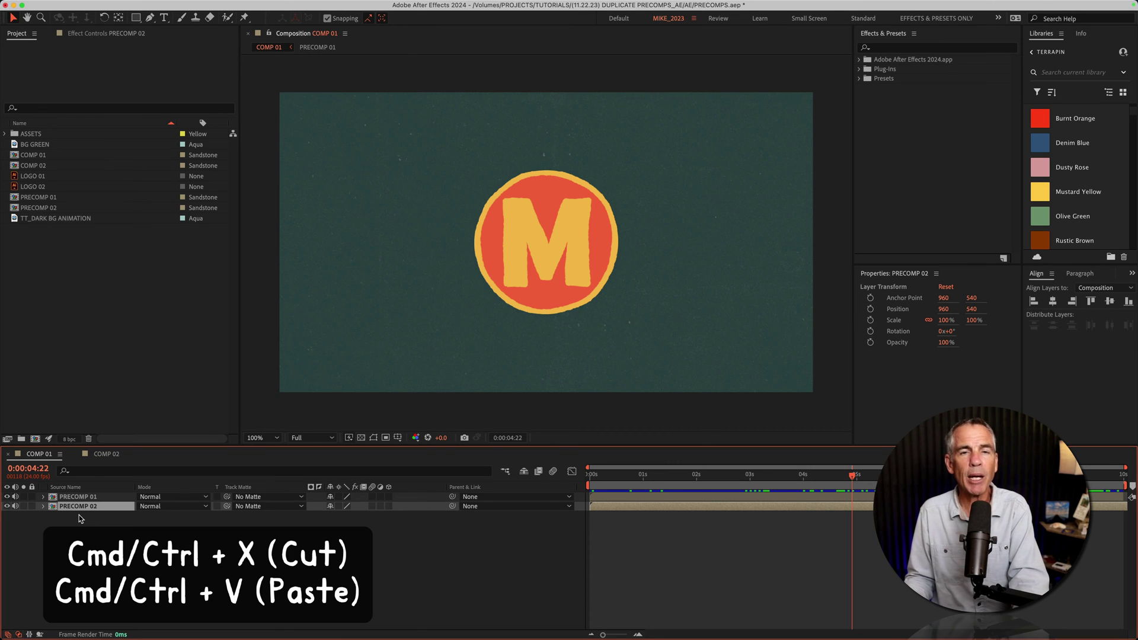
pyautogui.press('super+x')
pyautogui.click(105, 454)
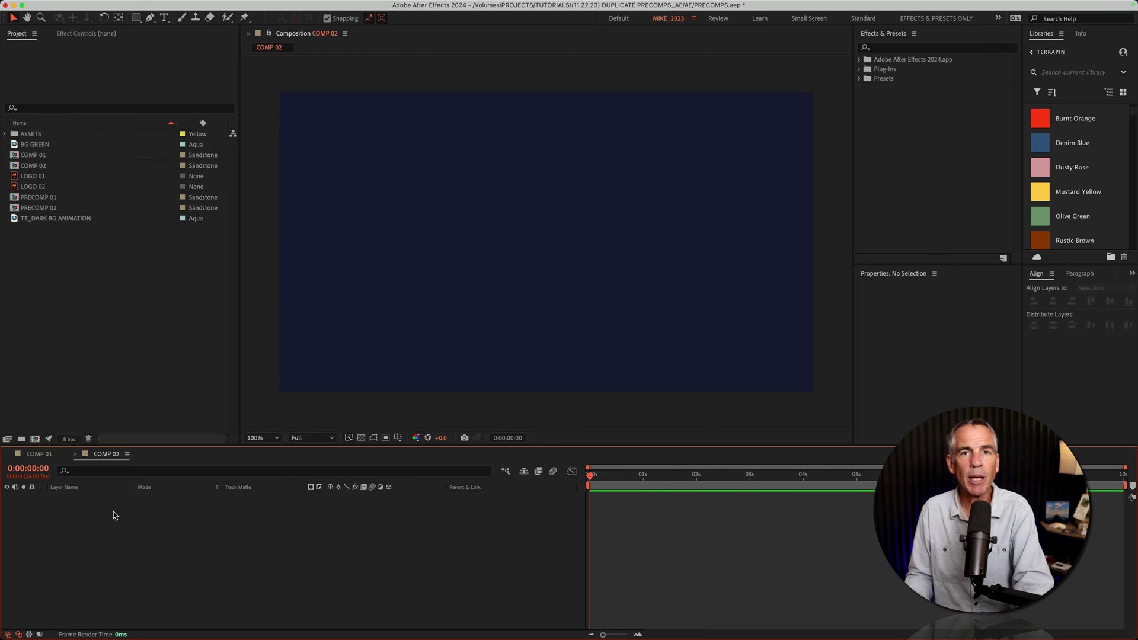
pyautogui.press('super+v')
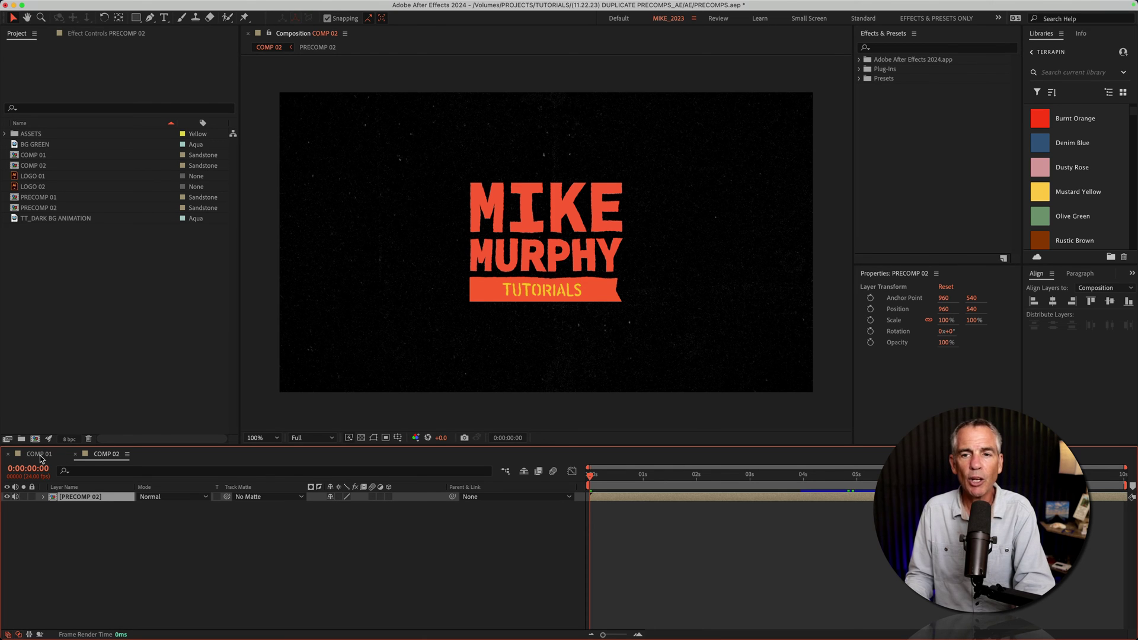
pyautogui.click(39, 454)
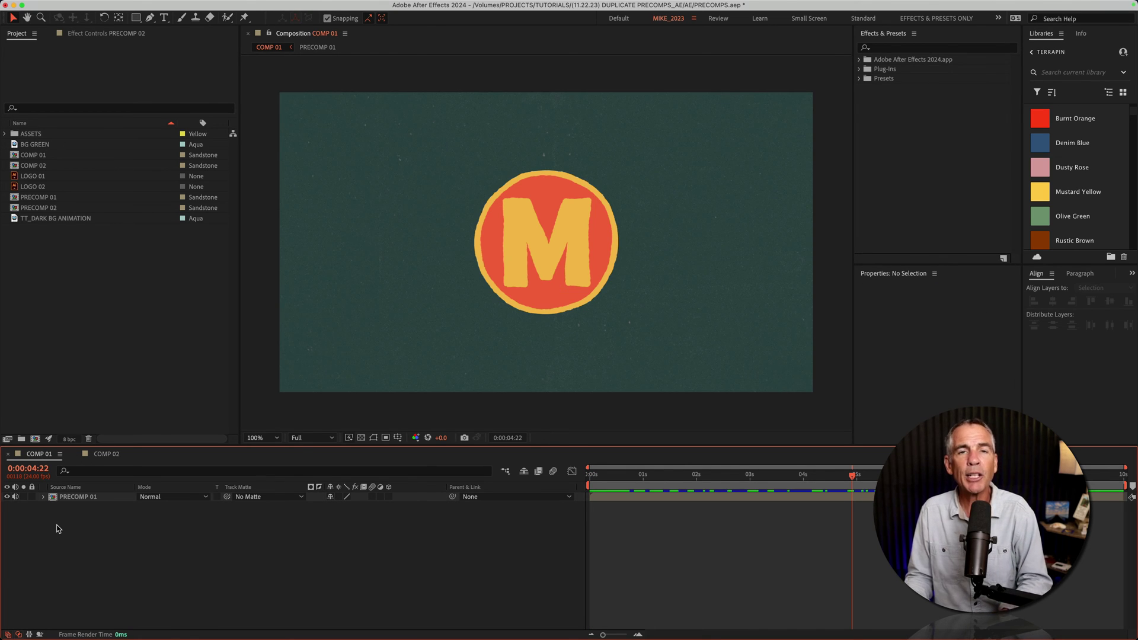
# Duplicate the PRECOMP 01 layer in COMP 01 using Edit > Duplicate.
pyautogui.click(75, 497)
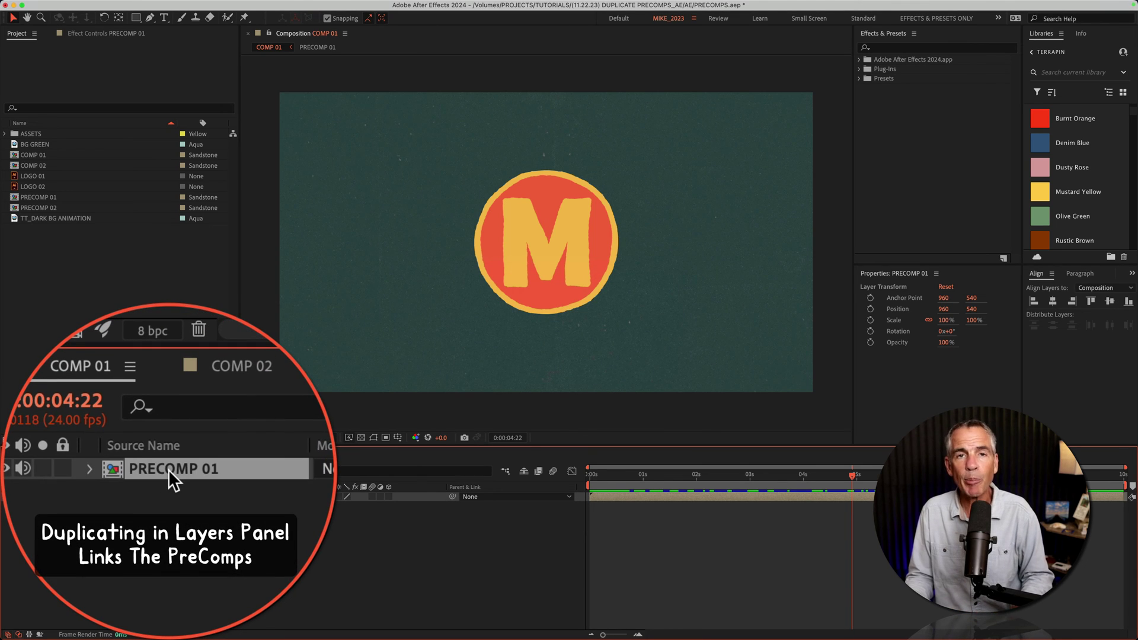
pyautogui.click(168, 474)
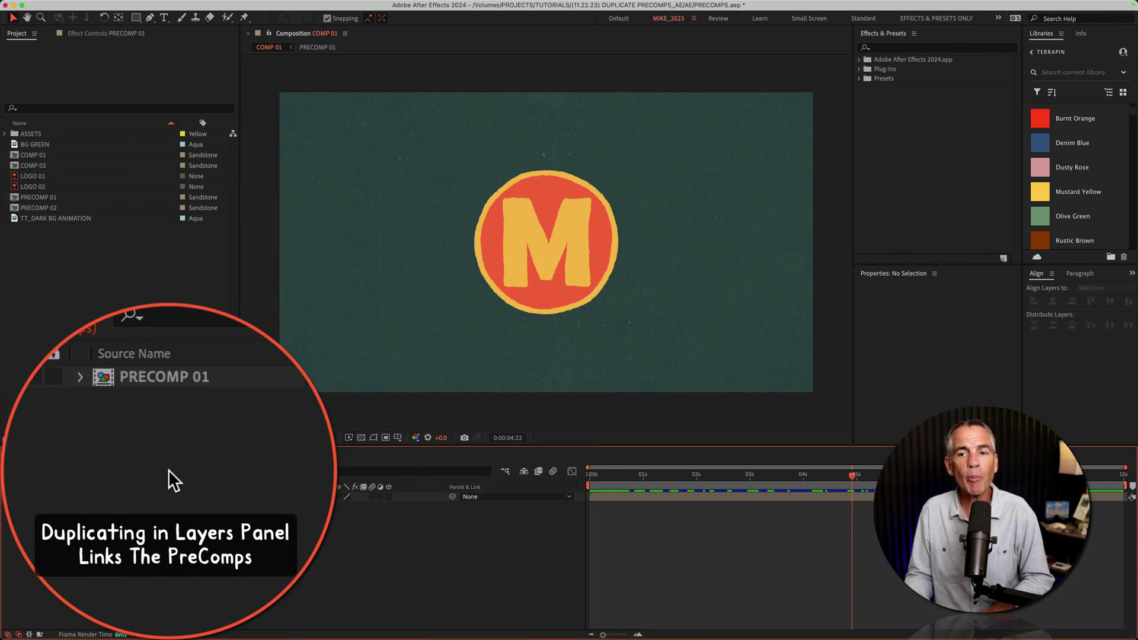
pyautogui.click(168, 461)
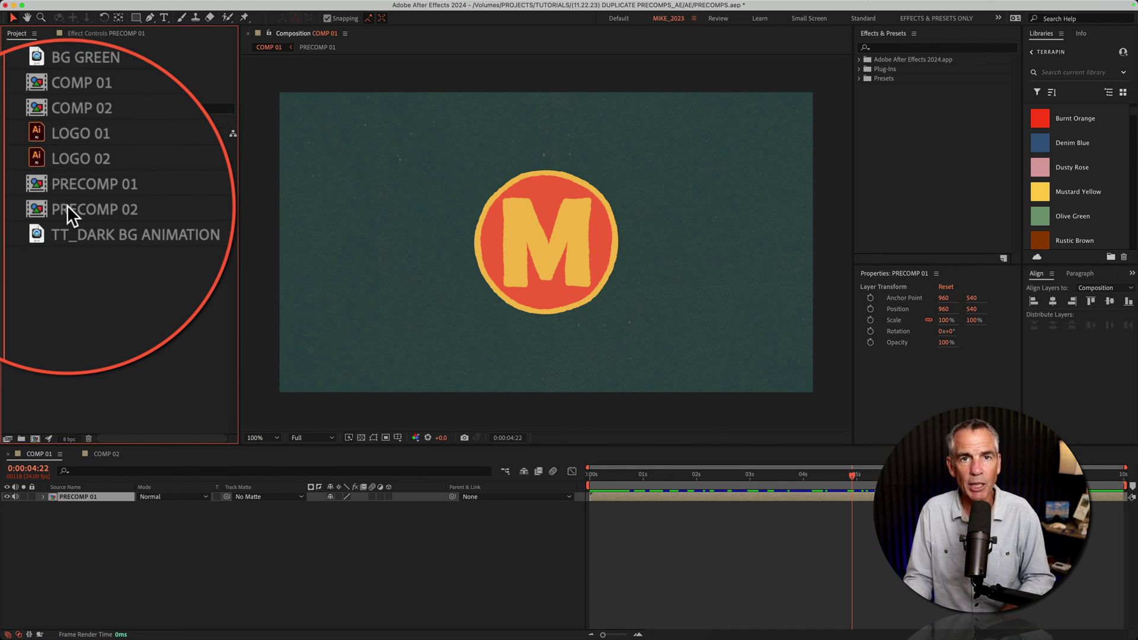
pyautogui.click(88, 546)
pyautogui.click(83, 498)
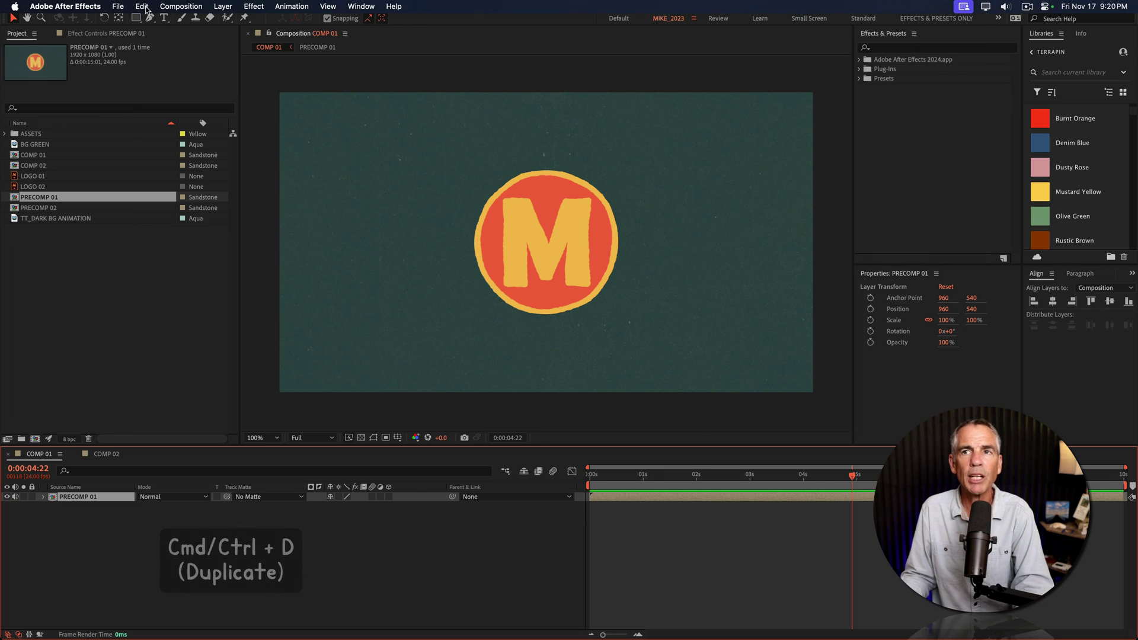
pyautogui.click(146, 7)
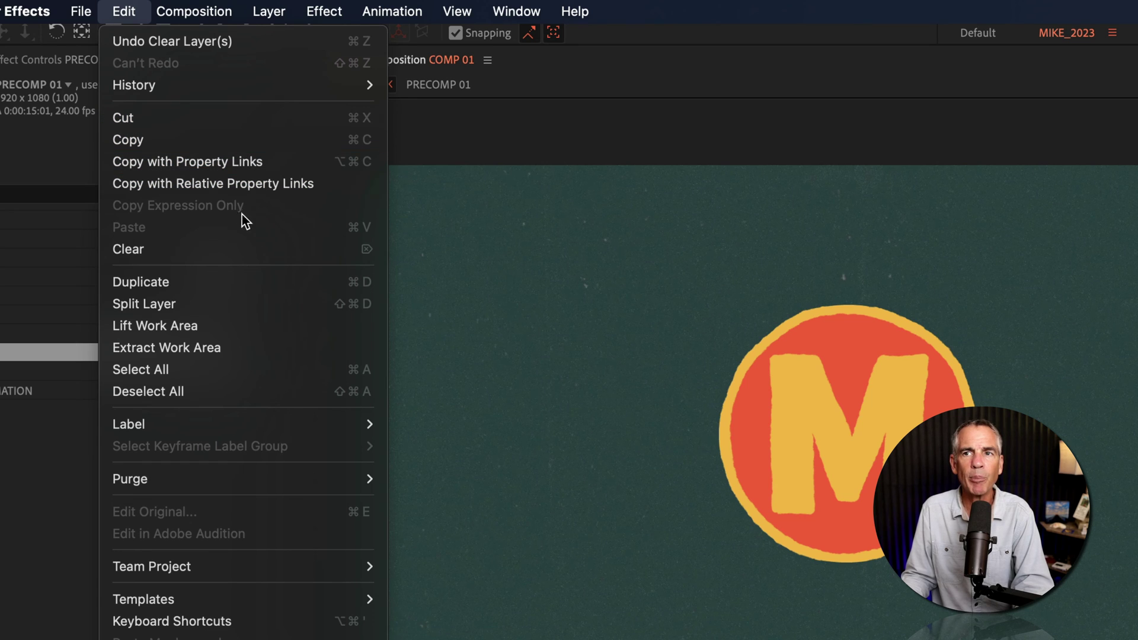
pyautogui.click(235, 282)
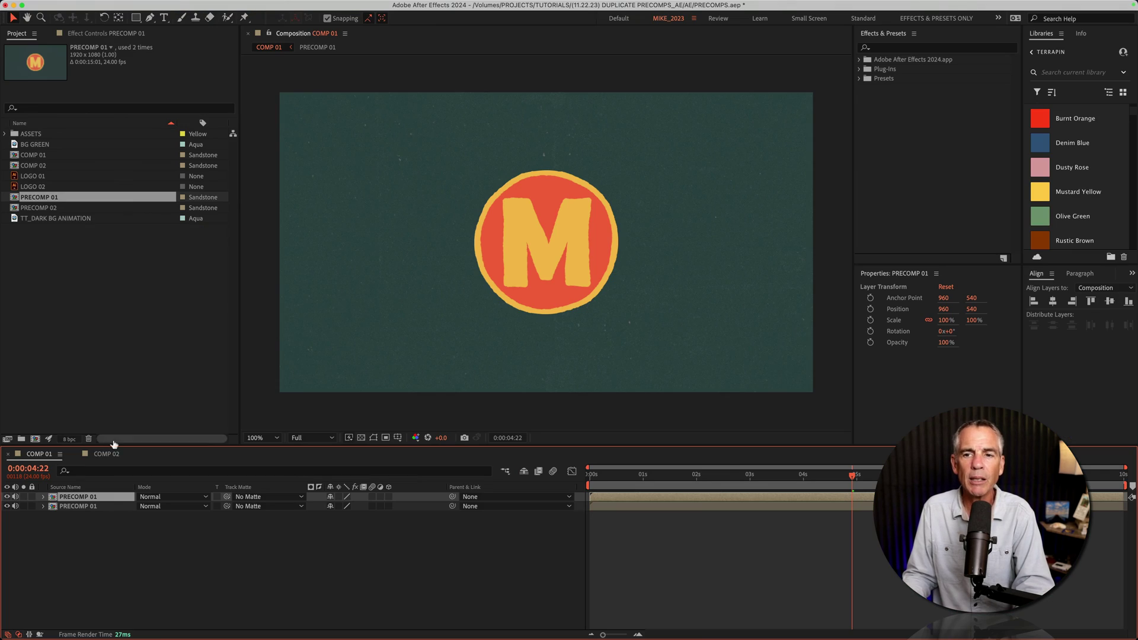
# Open PRECOMP 01 and replace the M LOGO layer's source with LOGO 02.
pyautogui.doubleClick(52, 507)
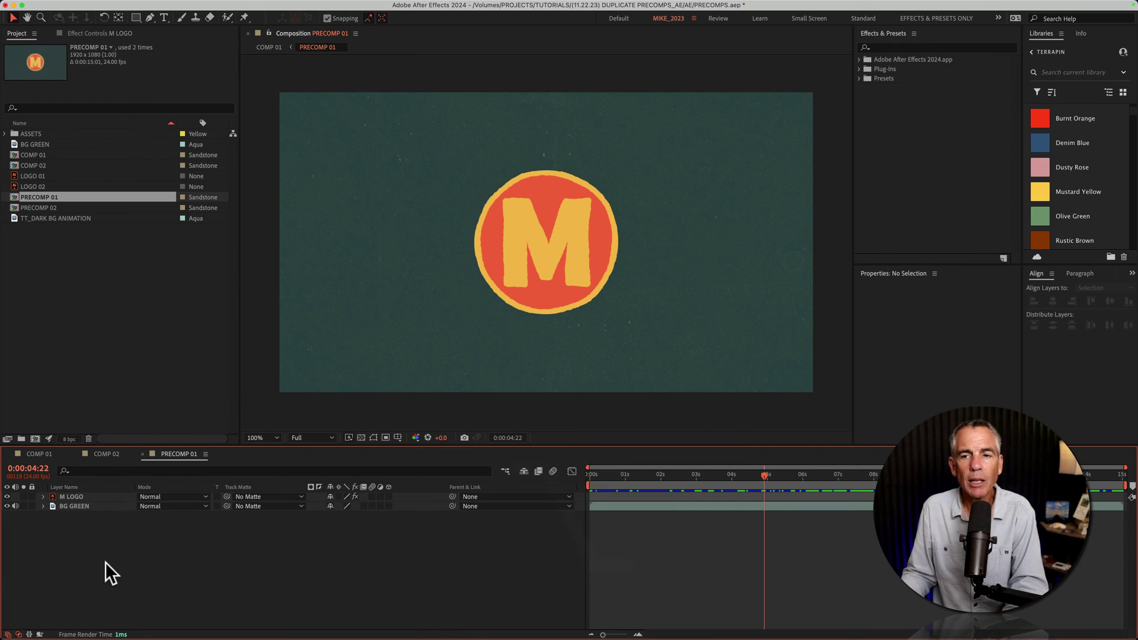
pyautogui.click(70, 498)
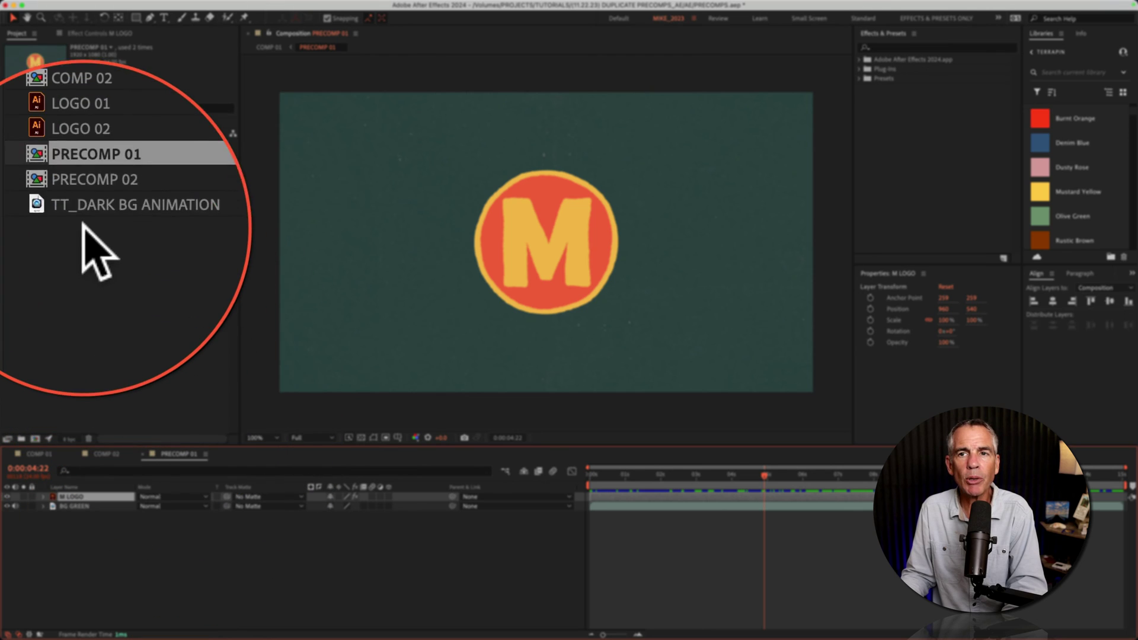
pyautogui.click(93, 185)
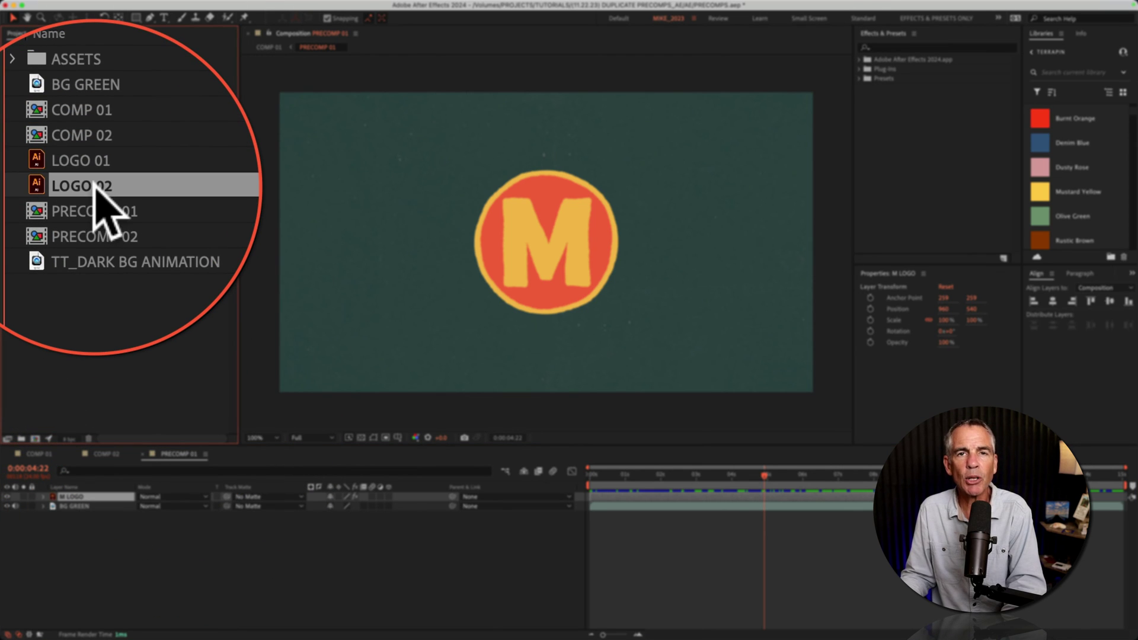
pyautogui.press('alt')
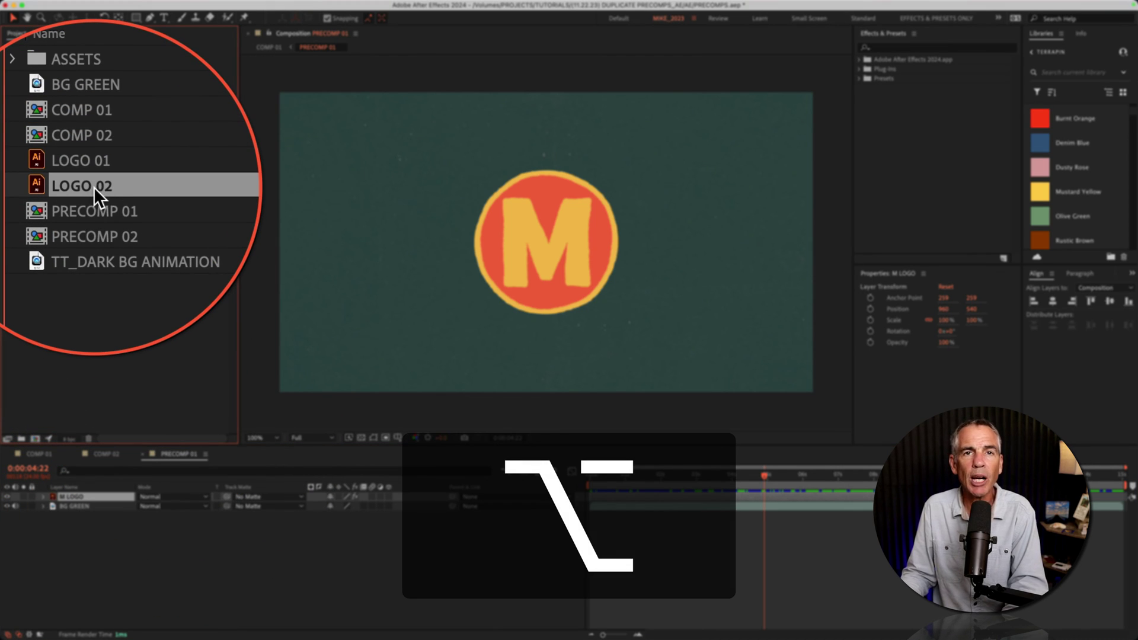
pyautogui.moveTo(94, 187); pyautogui.dragTo(72, 494)
# Replace the BG GREEN layer's source with TT_DARK BG ANIMATION.
pyautogui.click(79, 509)
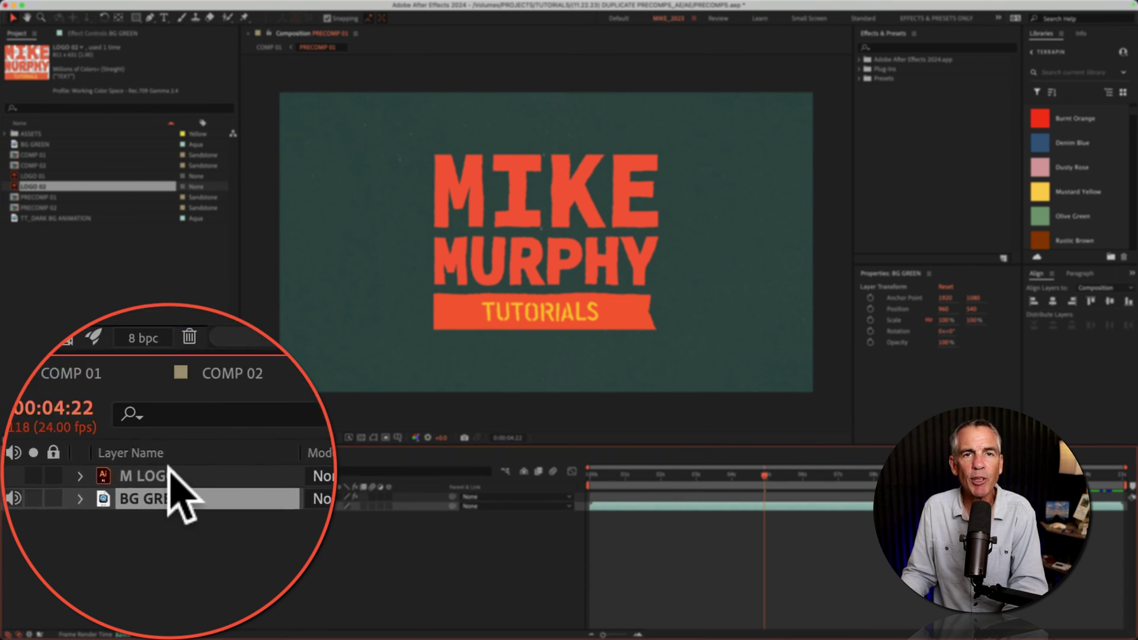
pyautogui.click(57, 218)
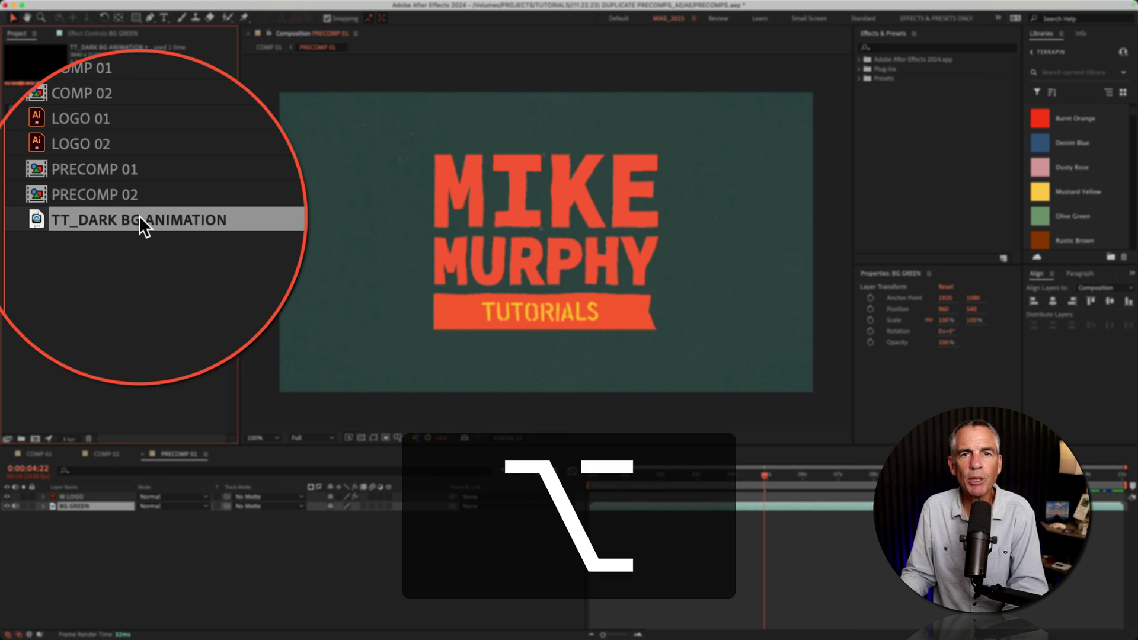
pyautogui.moveTo(57, 218); pyautogui.dragTo(83, 508)
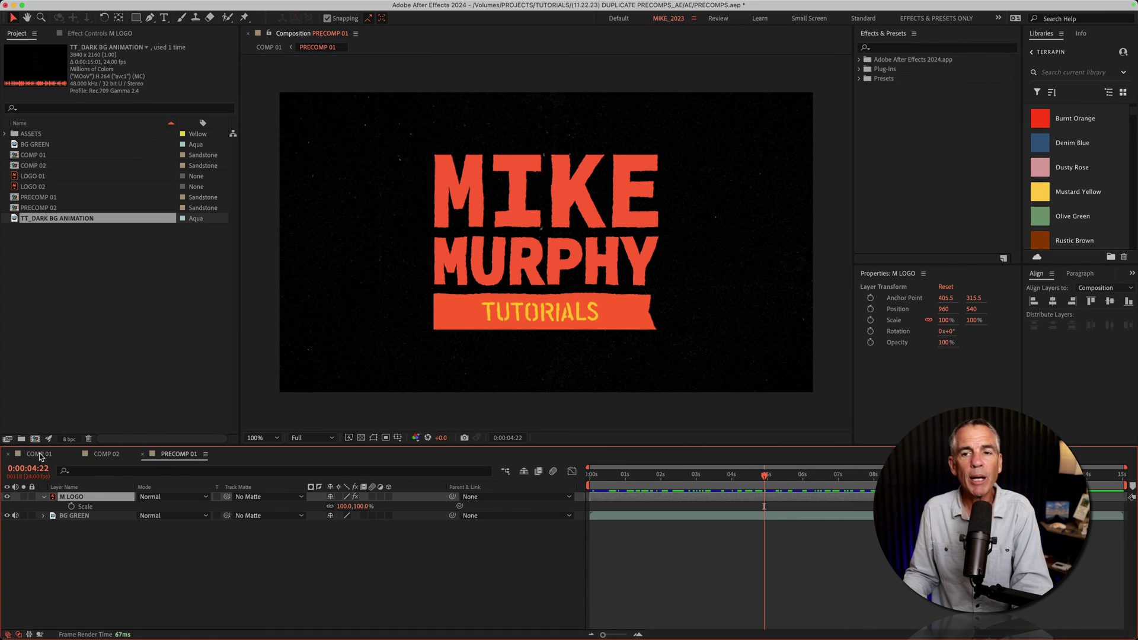
# Back in COMP 01, toggle the second PRECOMP 01 layer's visibility to compare both layers.
pyautogui.click(38, 453)
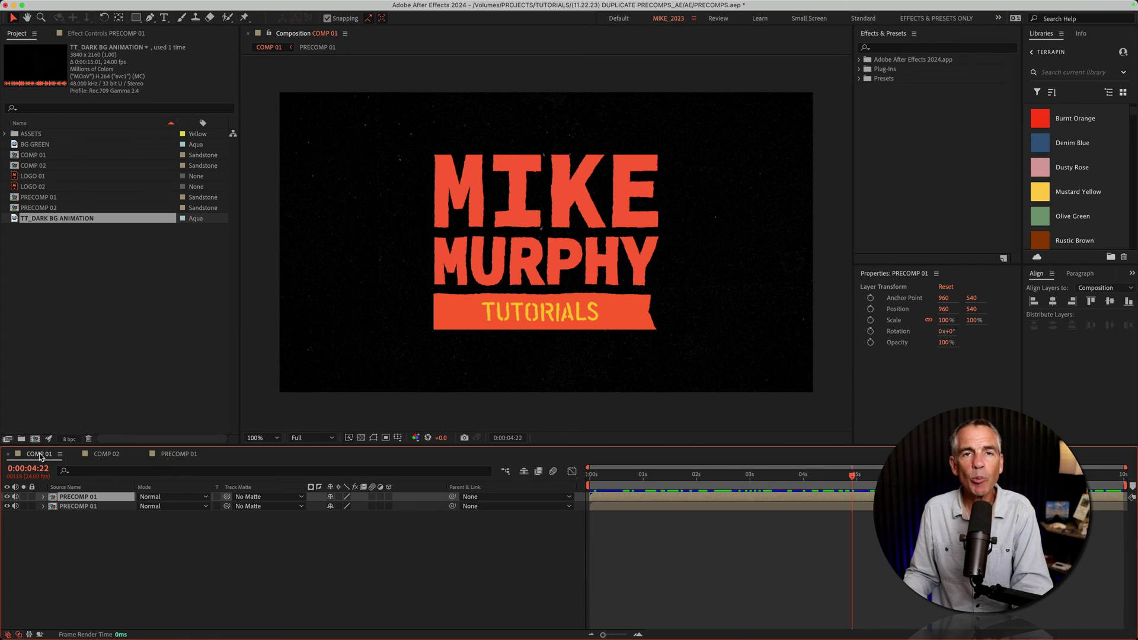
pyautogui.click(7, 506)
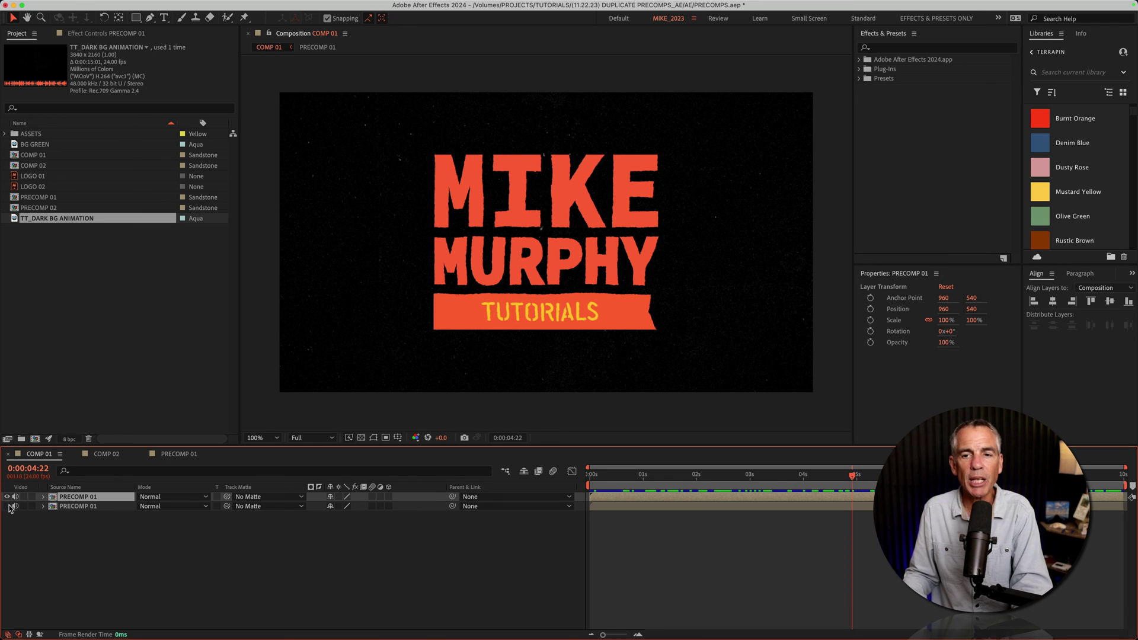
pyautogui.click(7, 506)
pyautogui.click(8, 506)
pyautogui.click(7, 506)
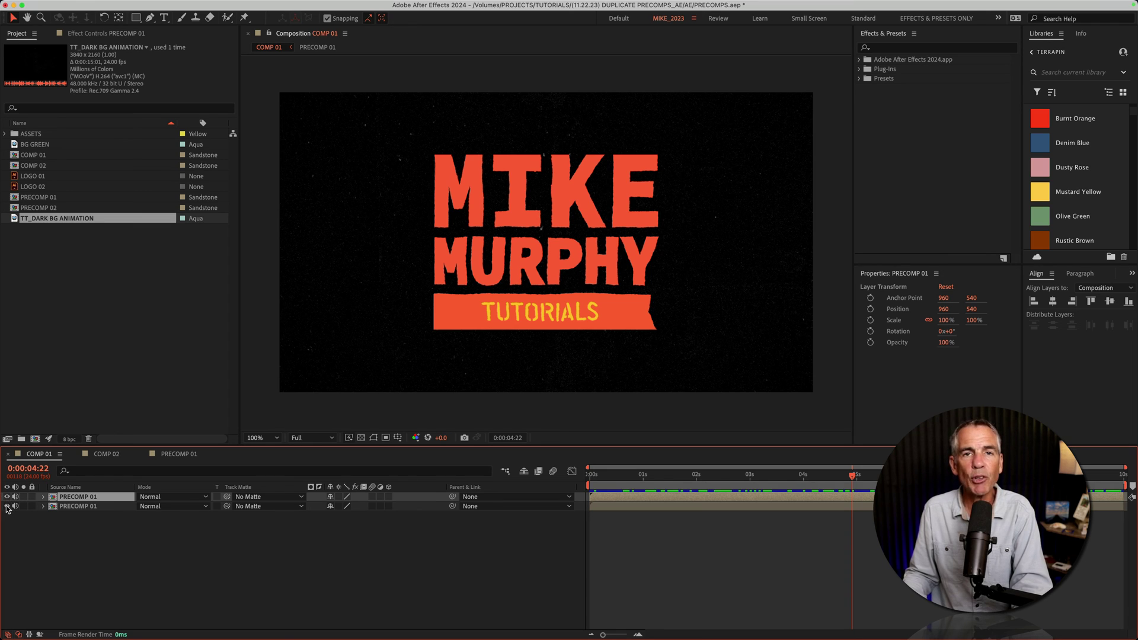
# Scale the M LOGO in PRECOMP 01 to 26% and view the result in COMP 01.
pyautogui.click(168, 454)
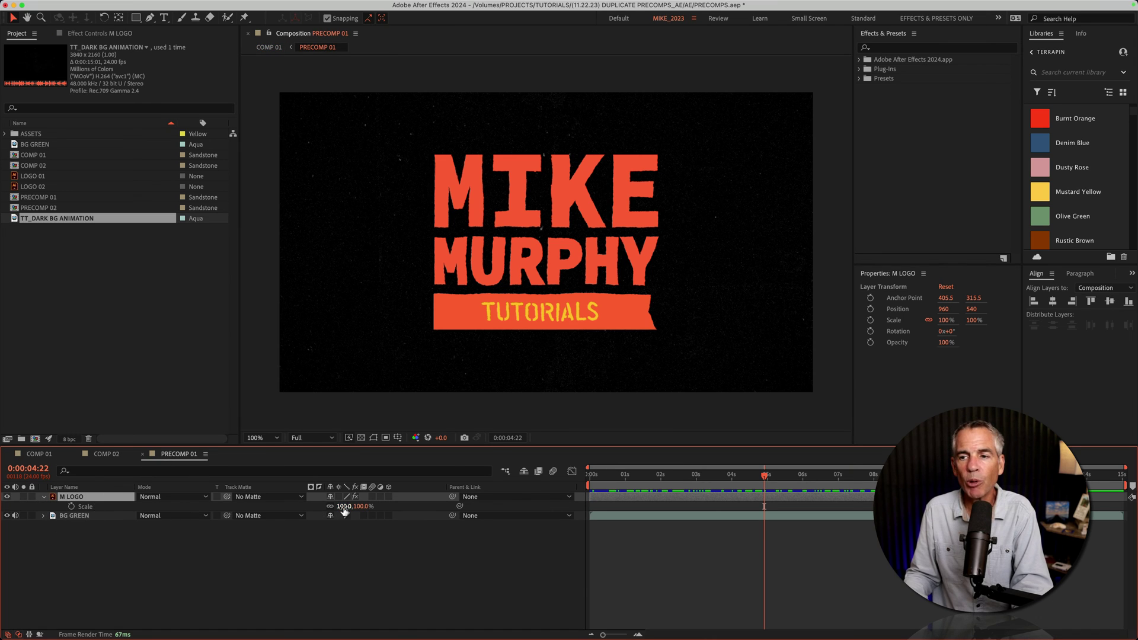
pyautogui.moveTo(347, 506); pyautogui.dragTo(312, 516)
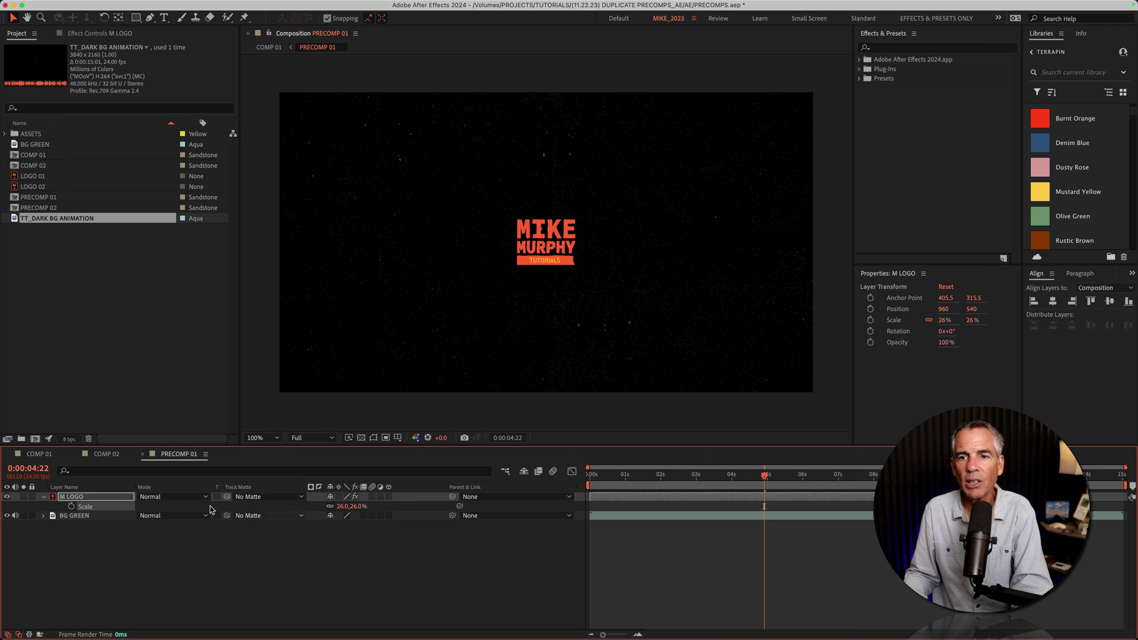
pyautogui.click(37, 454)
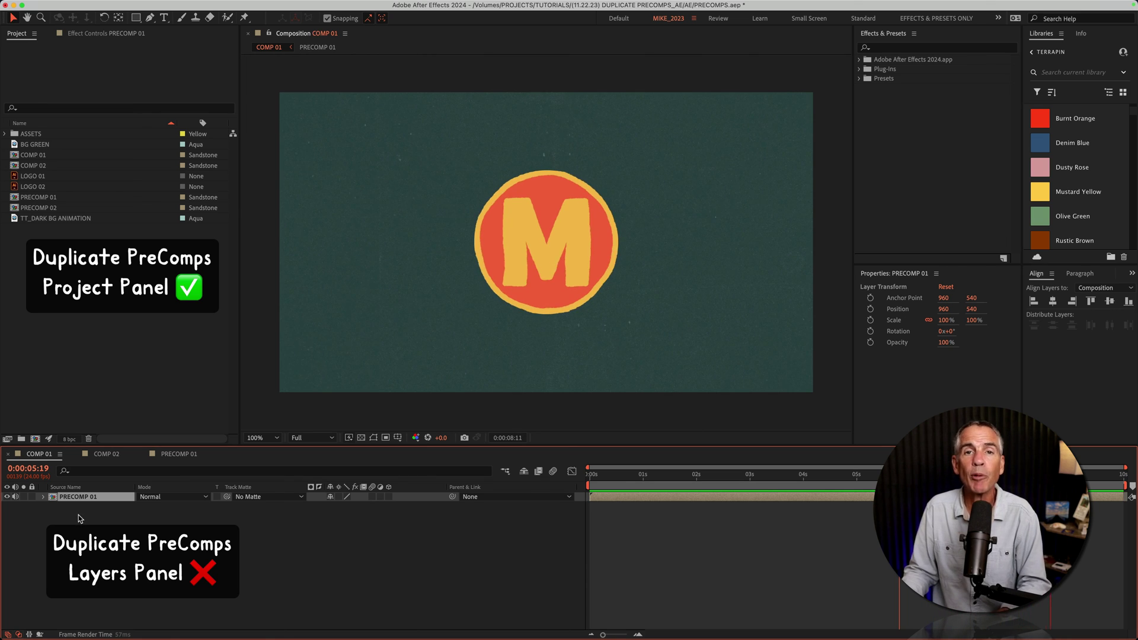
# Click in the Project panel to recap duplicating PRECOMP 01 there.
pyautogui.click(90, 308)
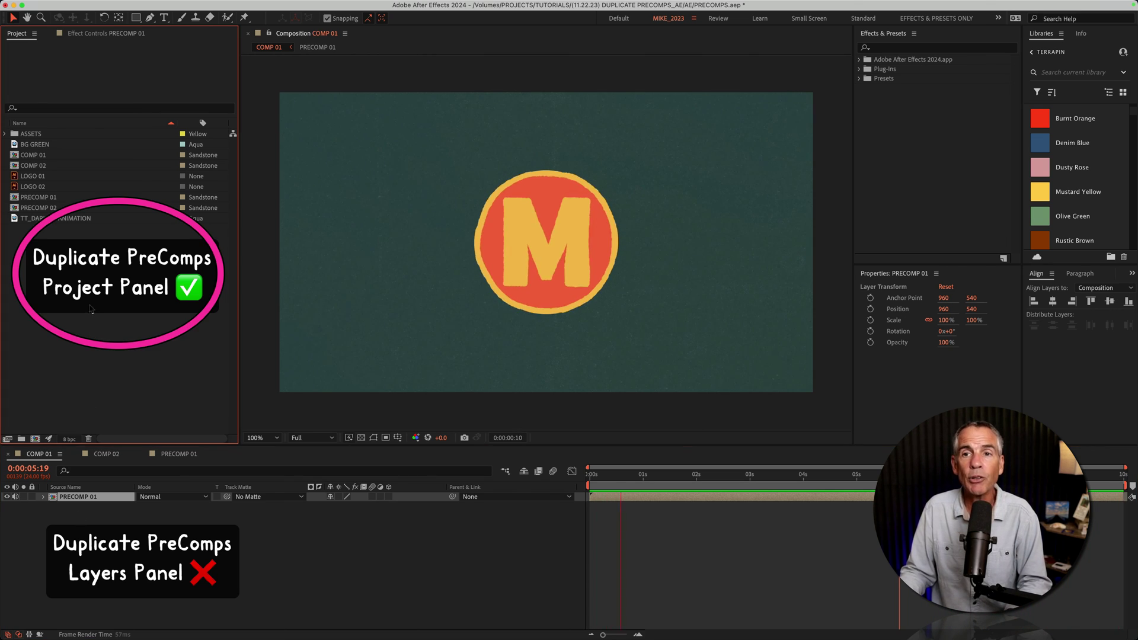